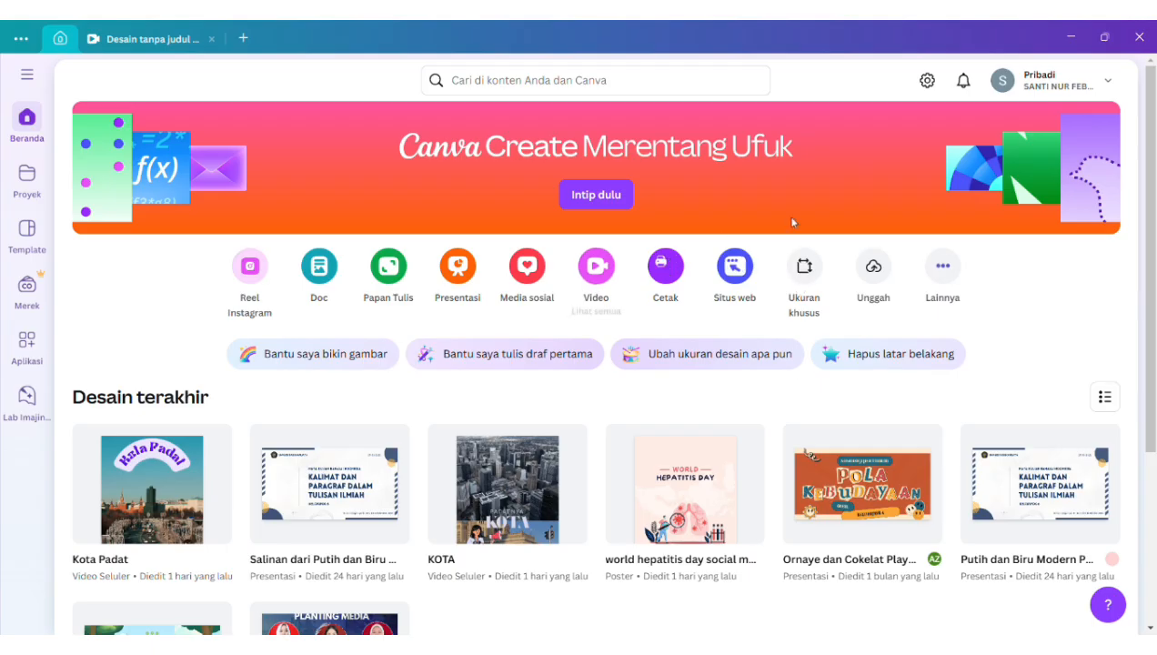
mouse_move(692, 421)
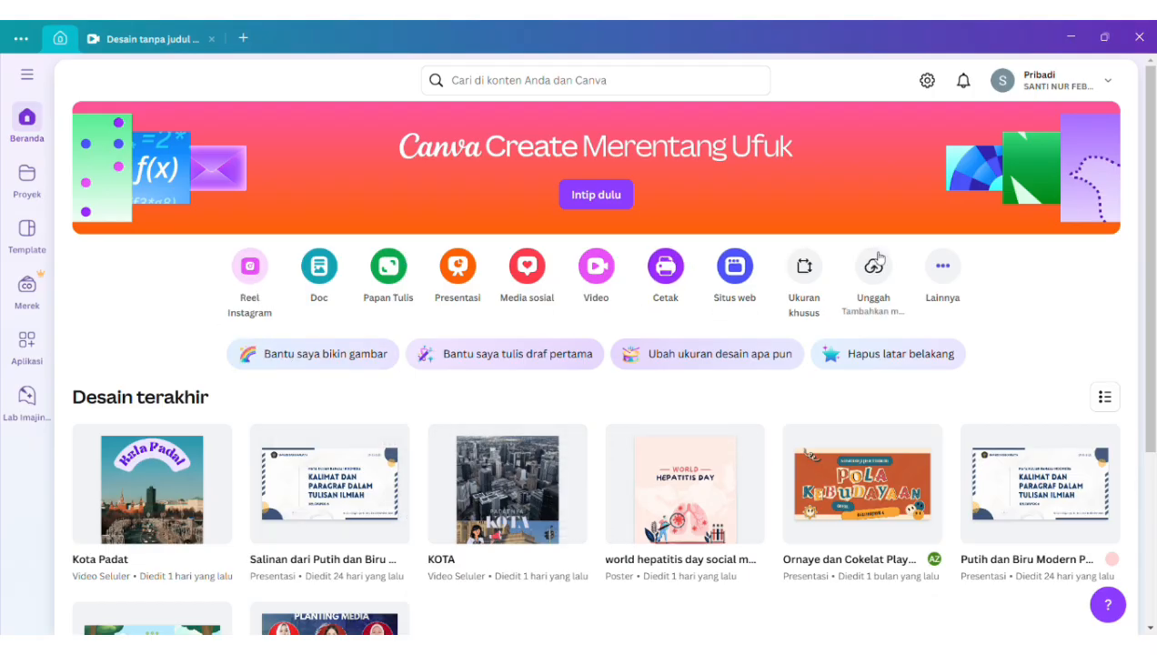
click(943, 266)
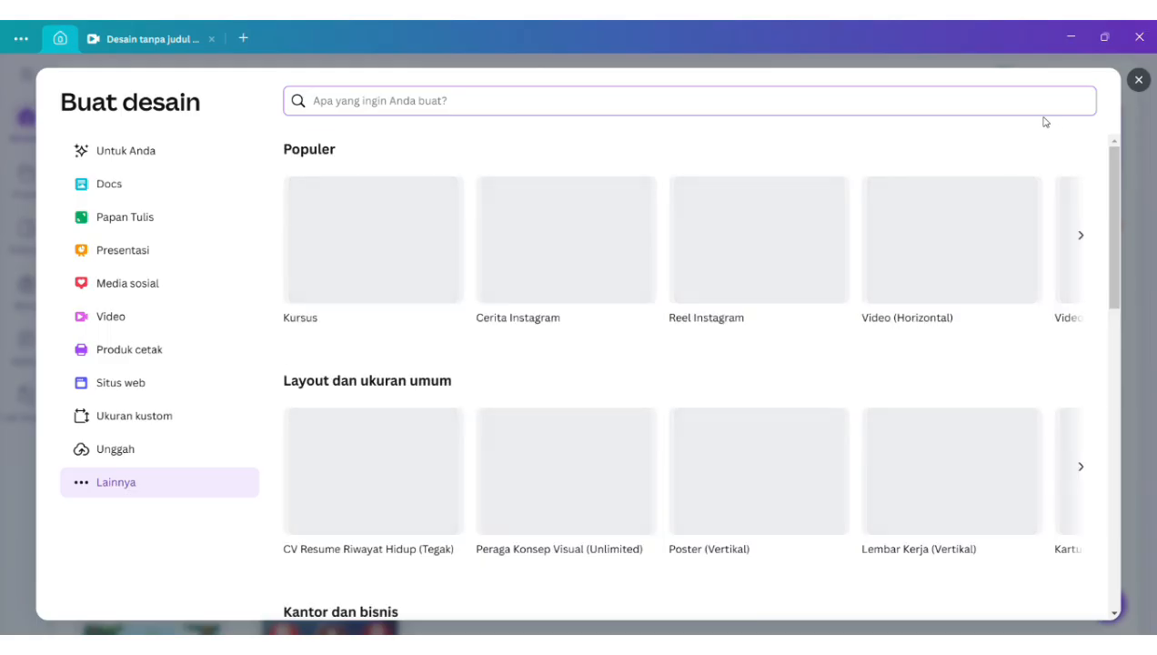
click(1139, 81)
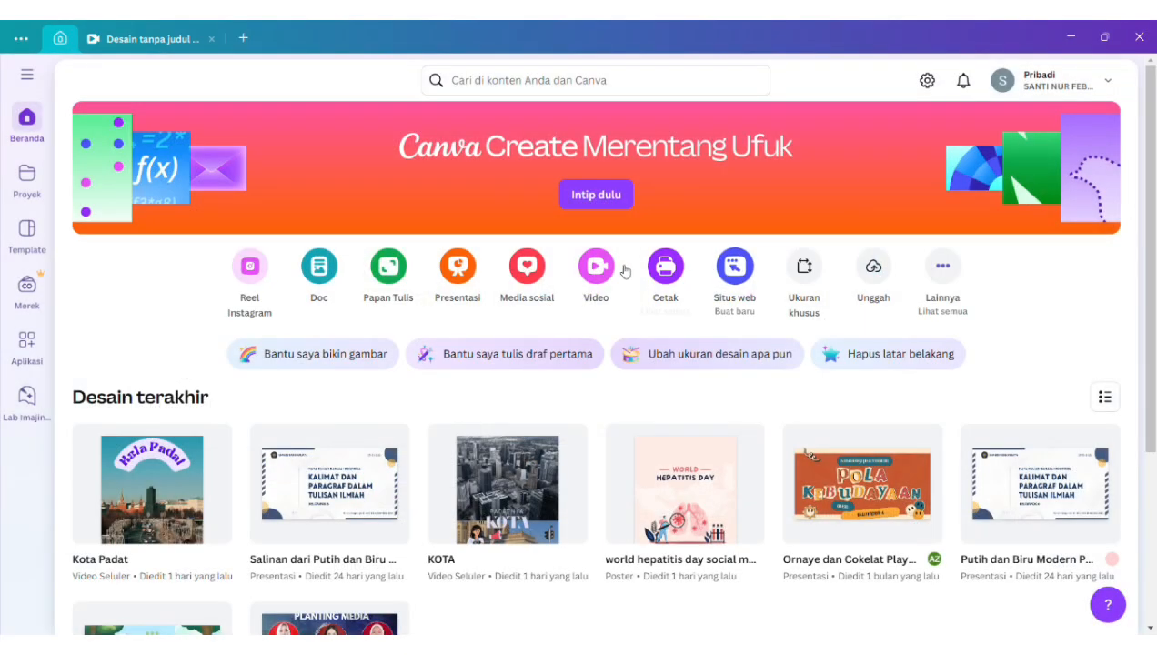
Create a blank mobile video design using the Video Seluler format.
click(597, 269)
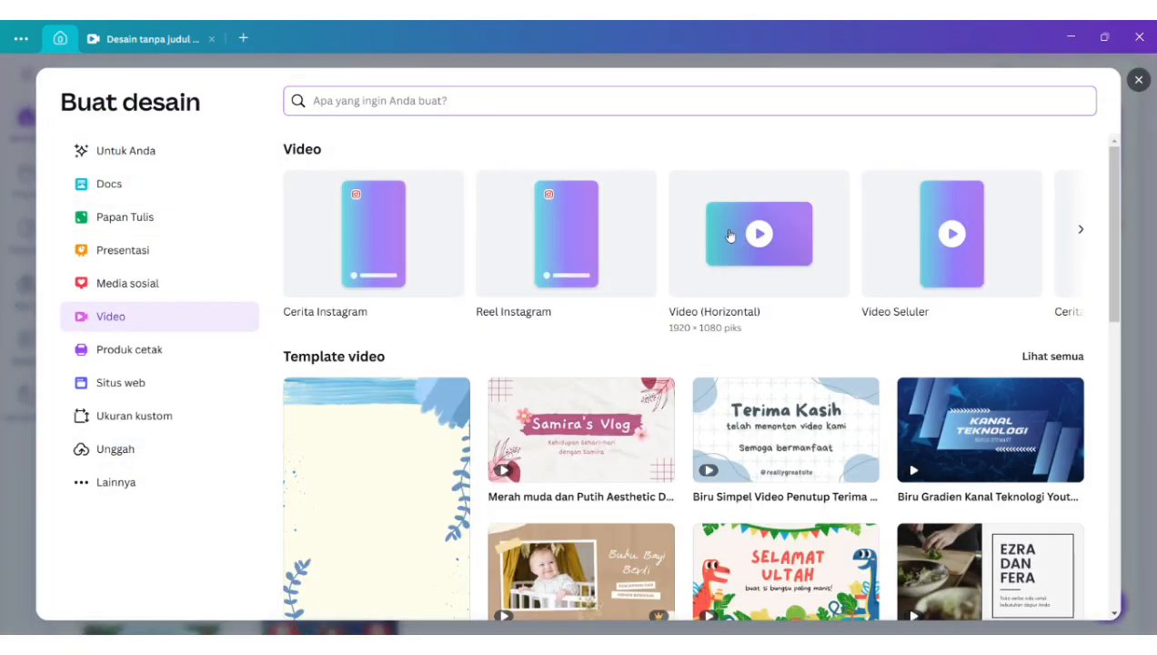
scroll(865, 221, right, 5)
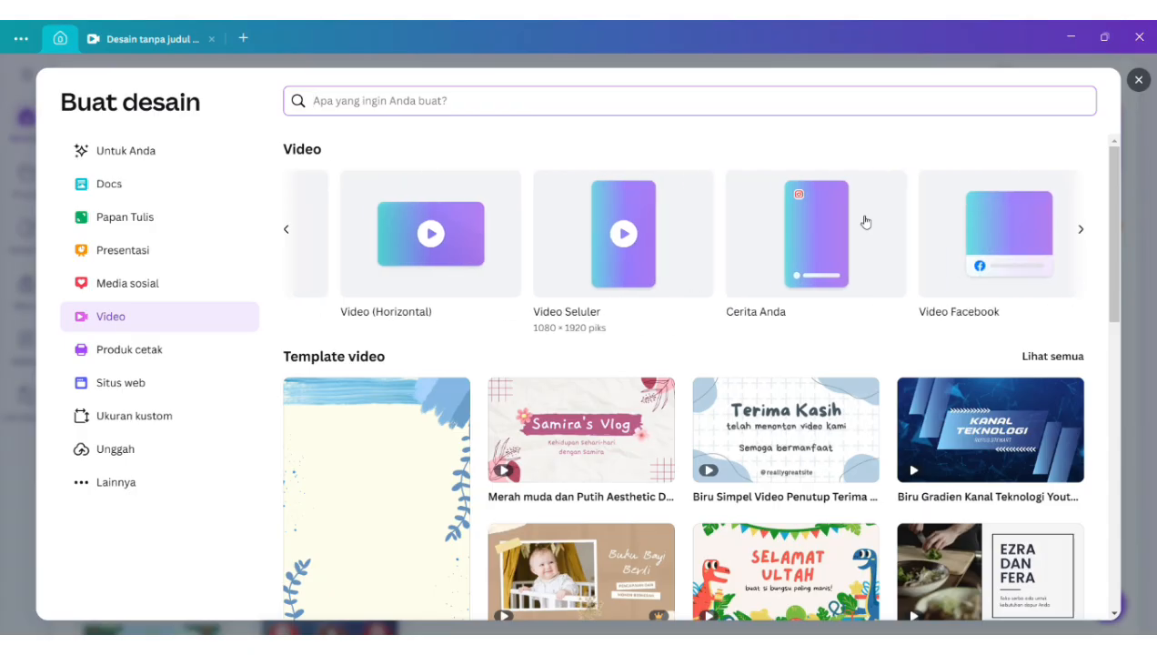
scroll(865, 221, right, 5)
scroll(865, 221, left, 4)
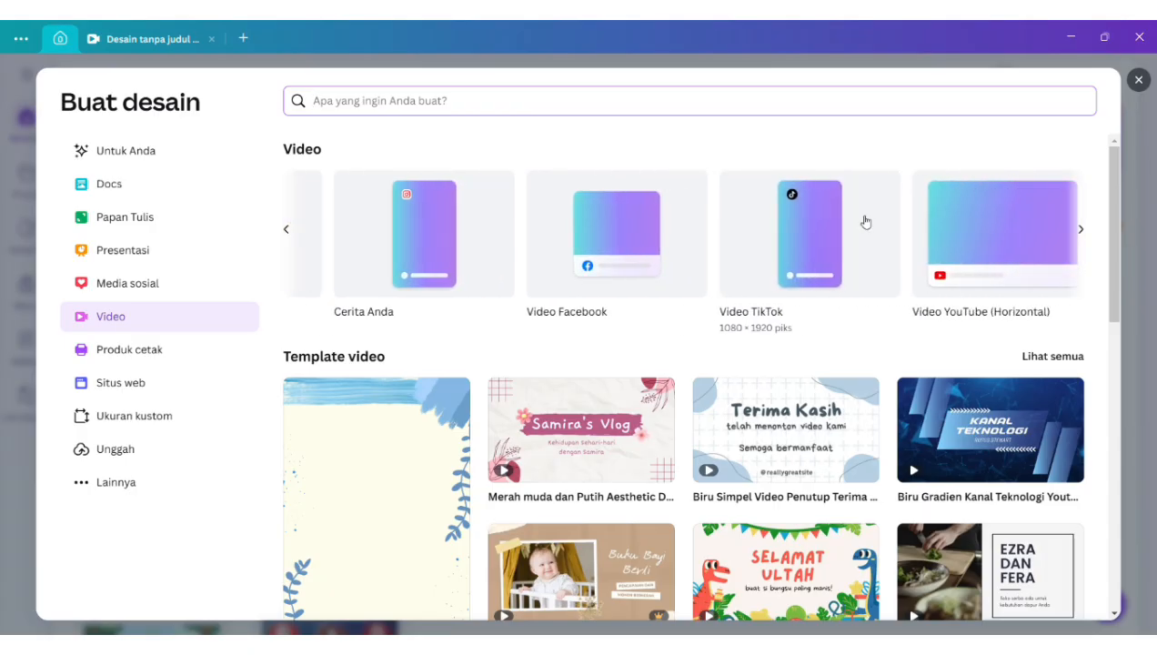
scroll(865, 221, left, 4)
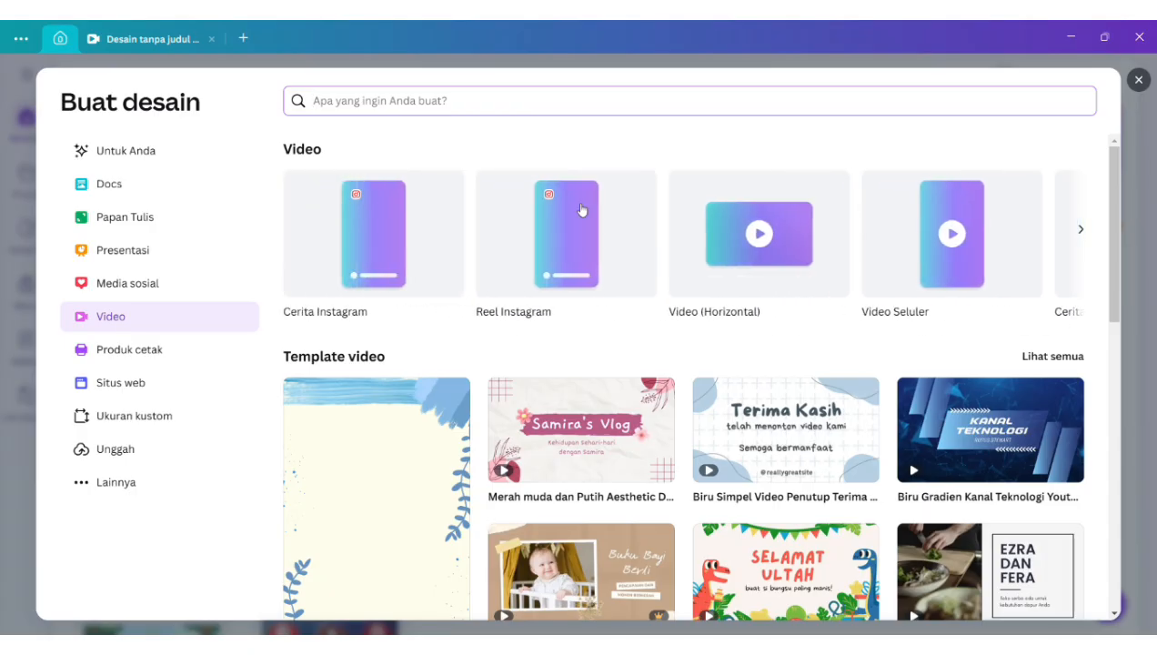
click(564, 249)
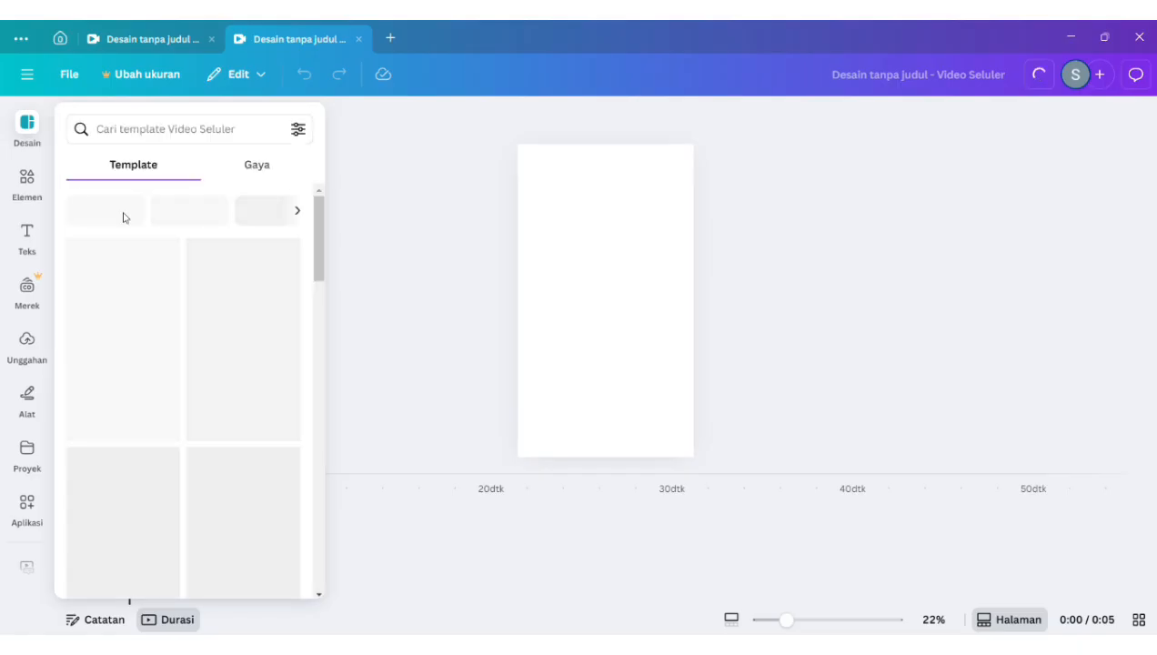
Look through the available mobile video templates.
scroll(175, 329, down, 3)
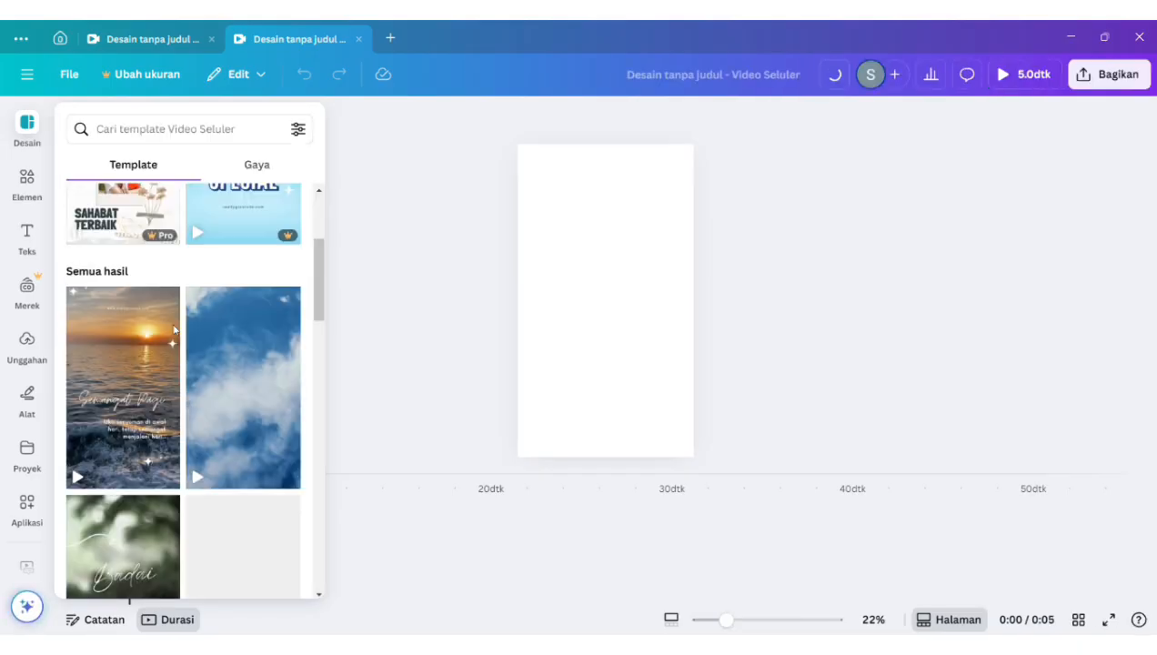
scroll(178, 331, down, 2)
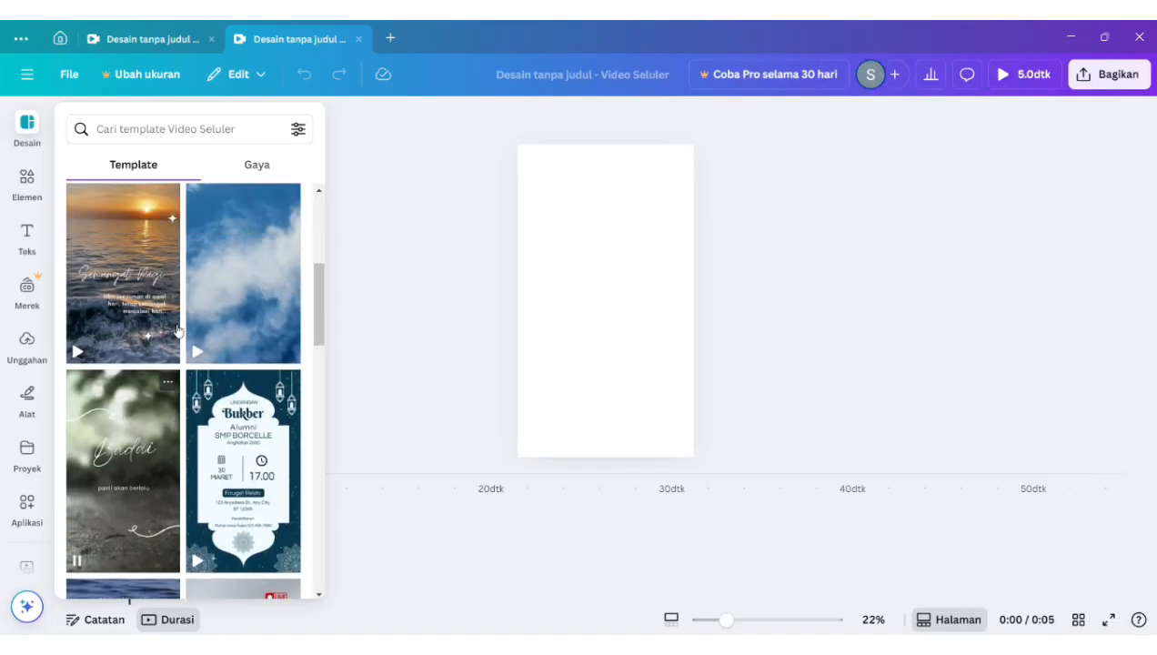
scroll(178, 331, up, 2)
scroll(198, 250, up, 3)
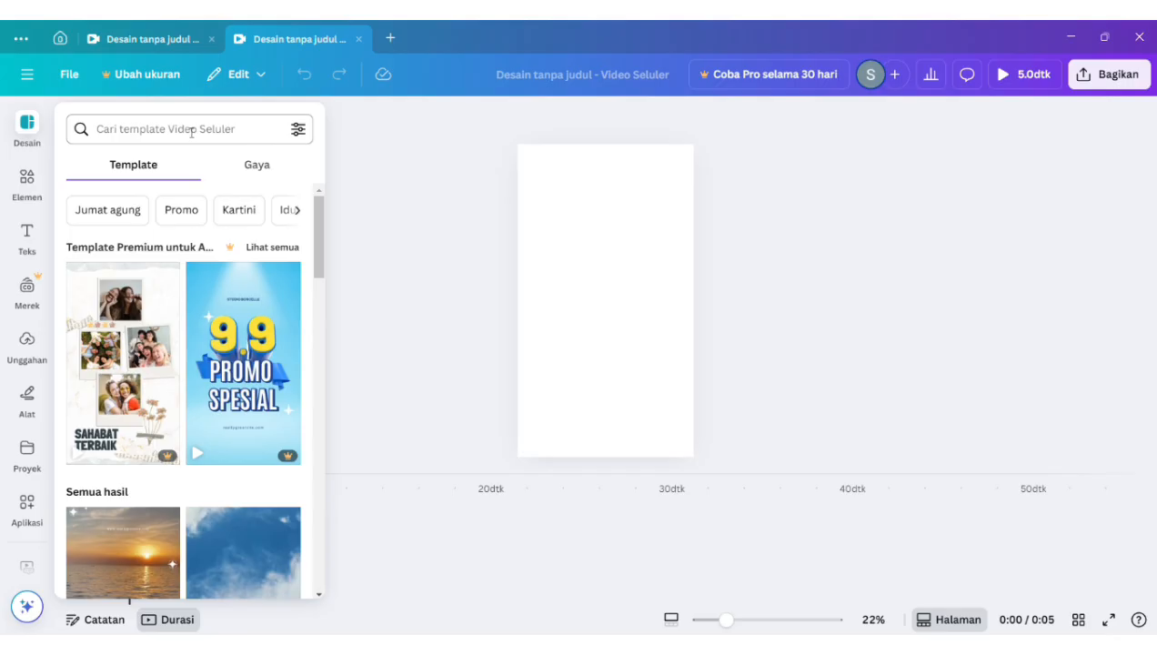
Add the recently used 14-second city traffic video to the page and enlarge it to cover the whole page.
click(26, 177)
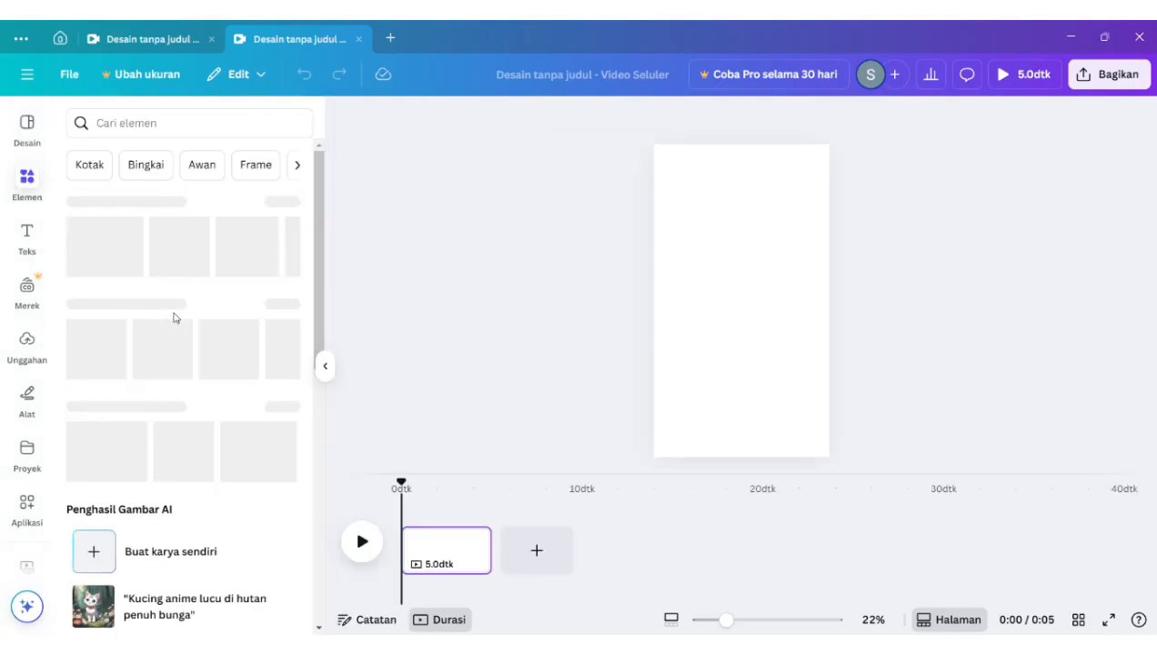
scroll(176, 318, down, 2)
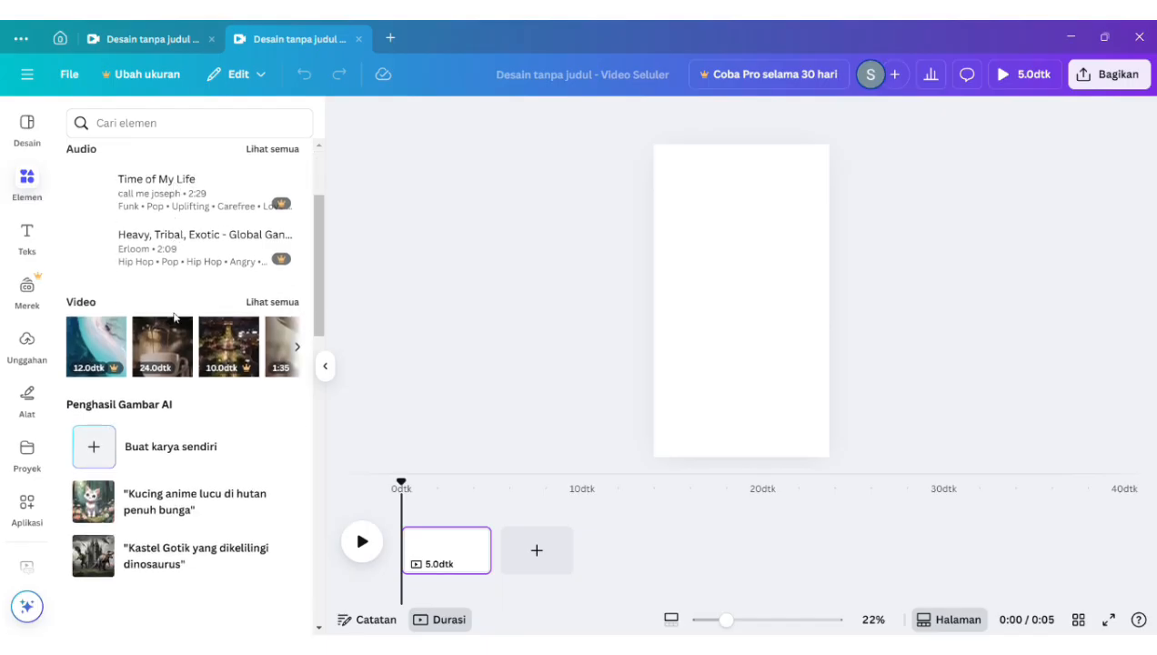
scroll(175, 317, down, 8)
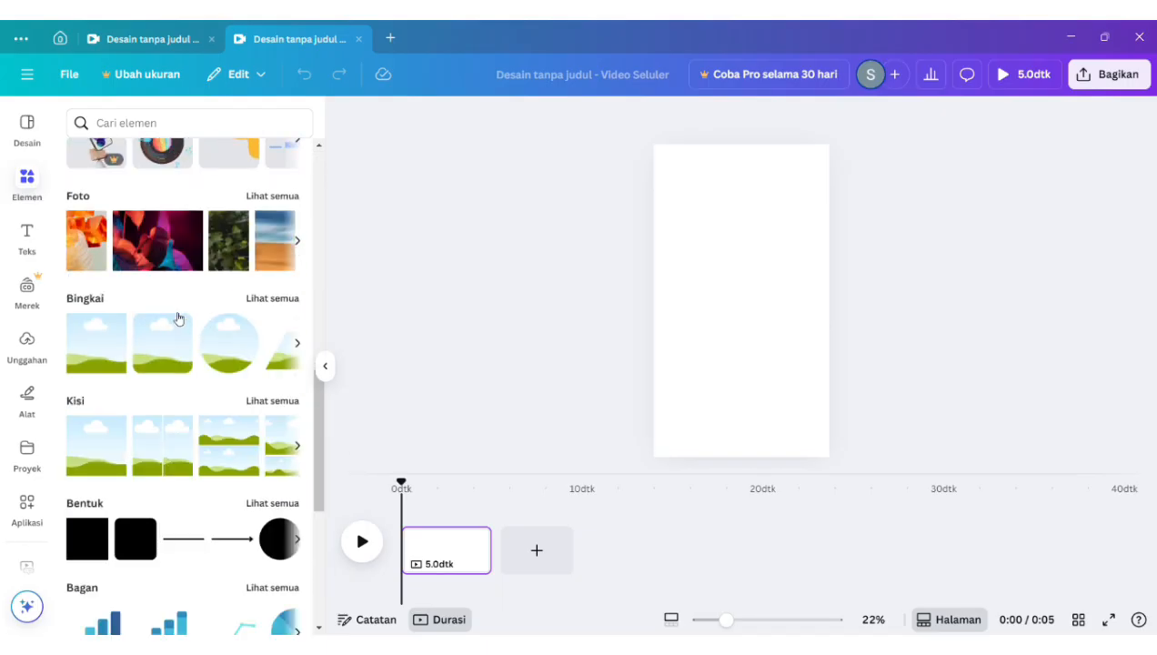
scroll(177, 318, up, 10)
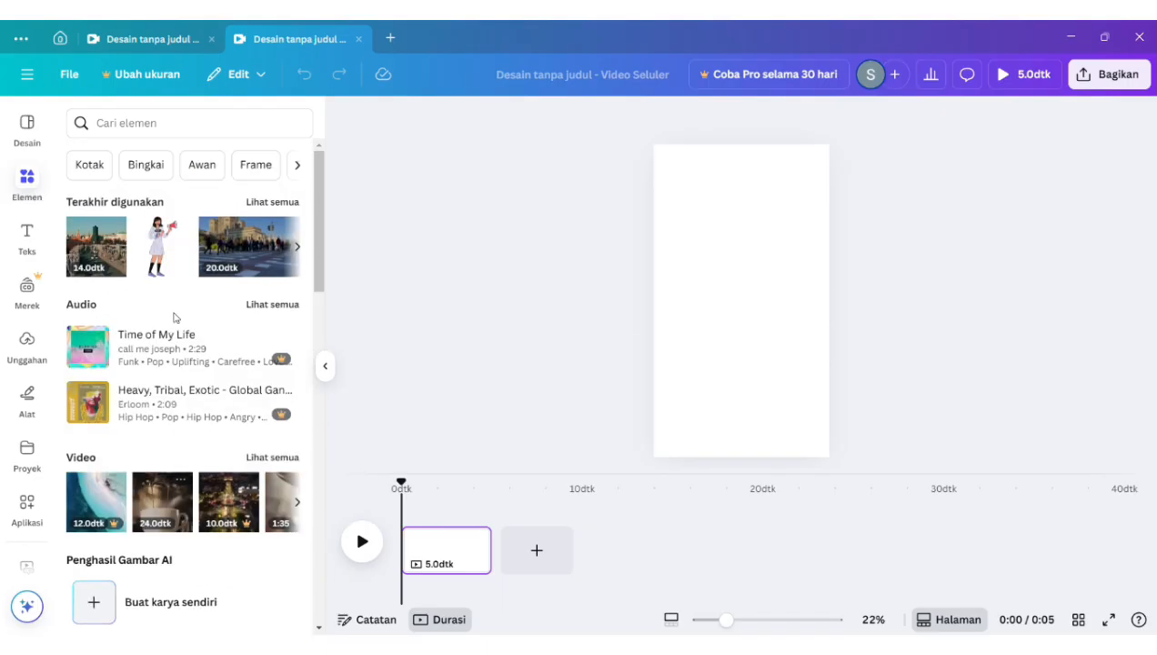
click(95, 258)
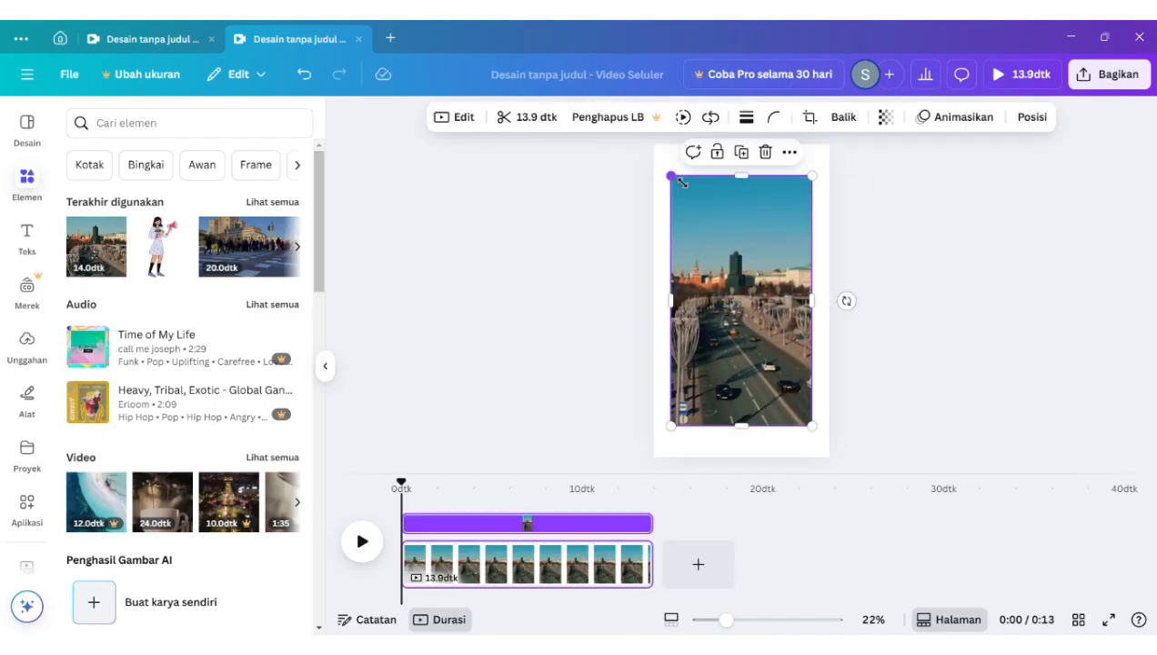
drag(672, 170, 653, 144)
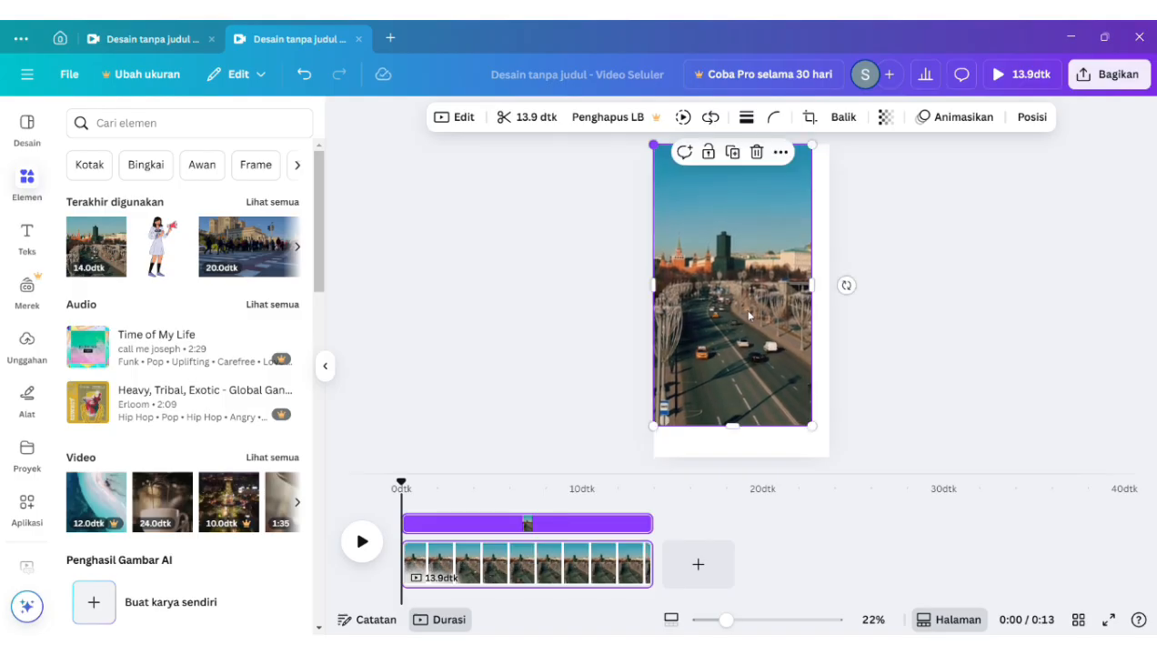
drag(823, 435, 830, 457)
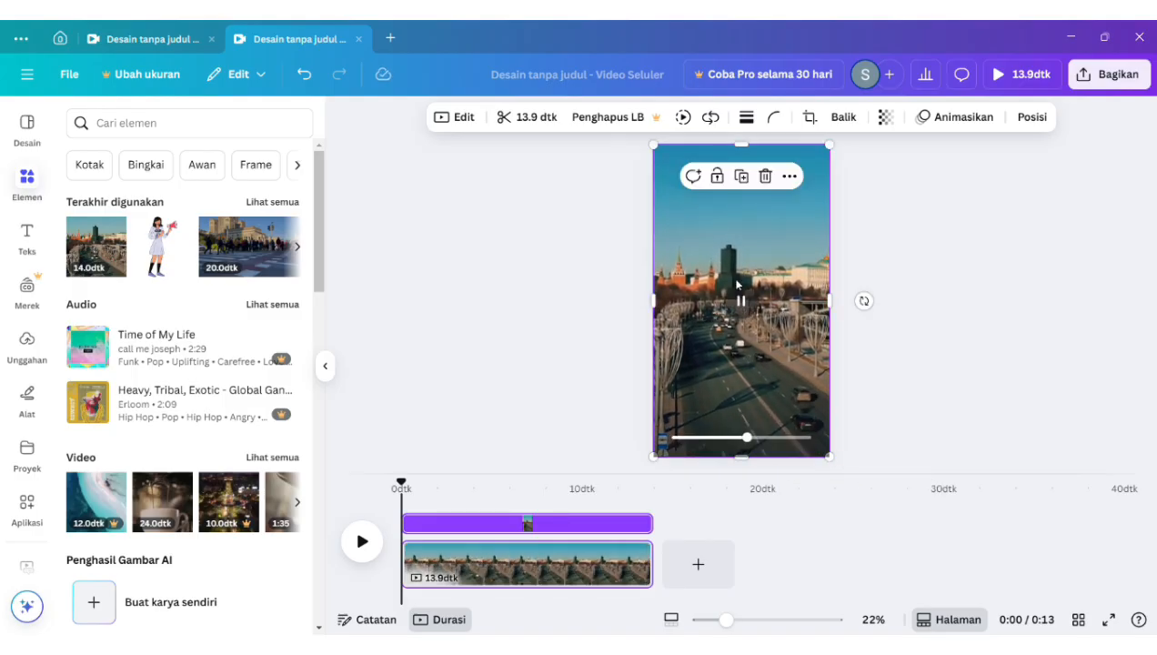
Examine the city video's trim controls and playback options.
click(527, 119)
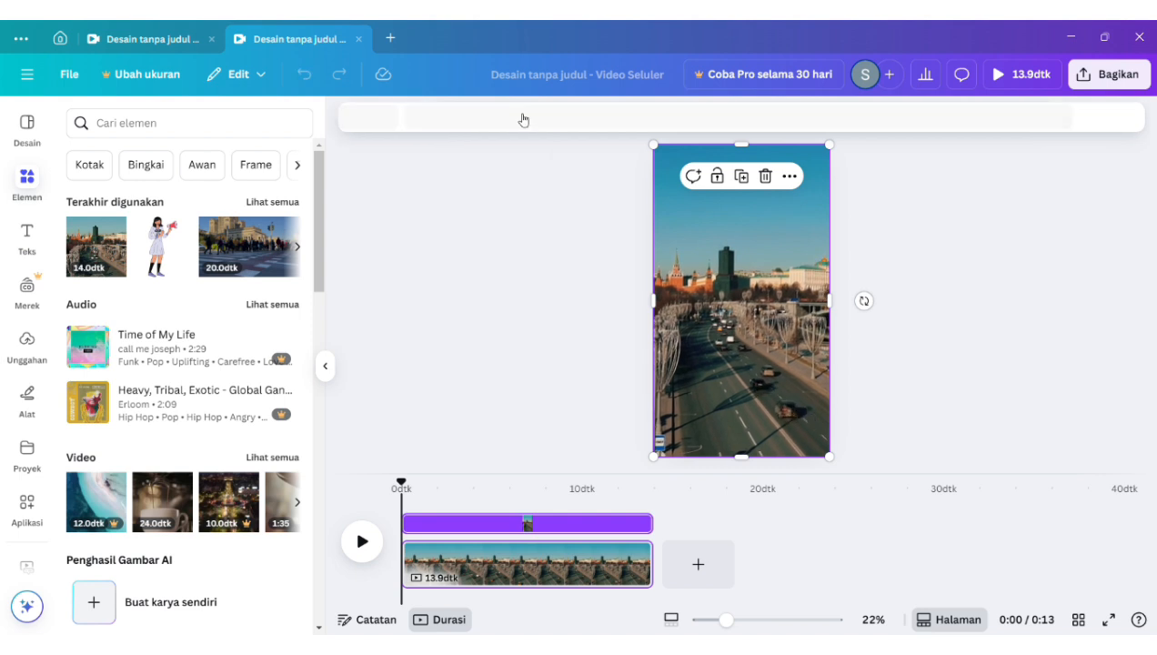
mouse_move(647, 118)
mouse_down()
mouse_move(749, 117)
mouse_move(642, 117)
mouse_up()
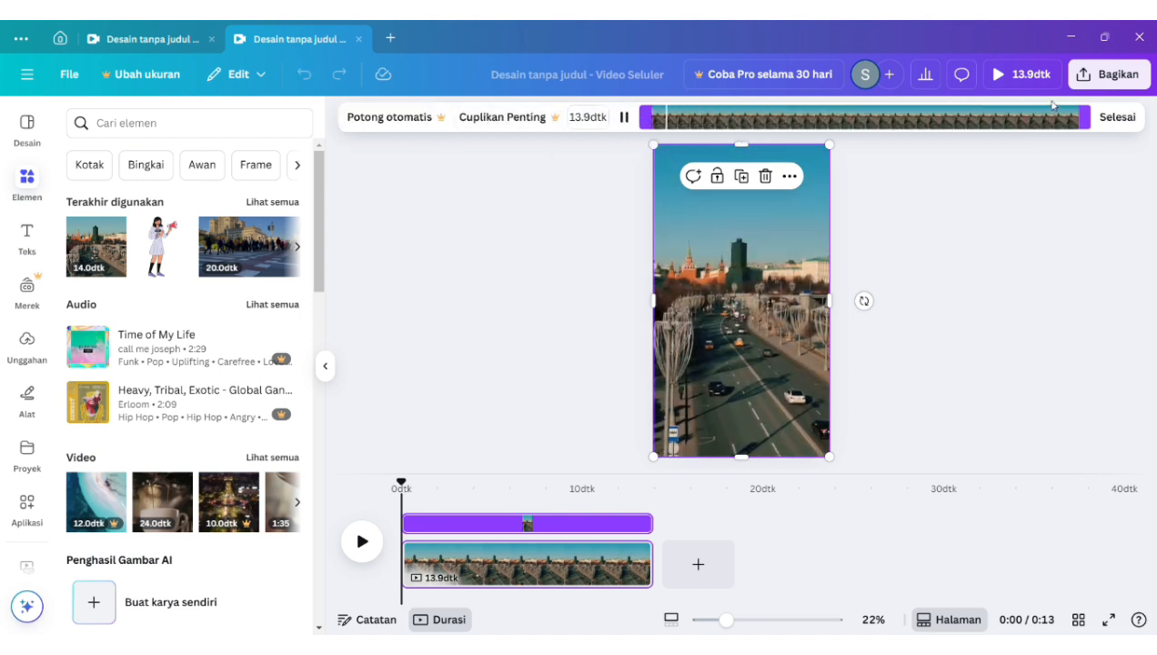
click(1113, 119)
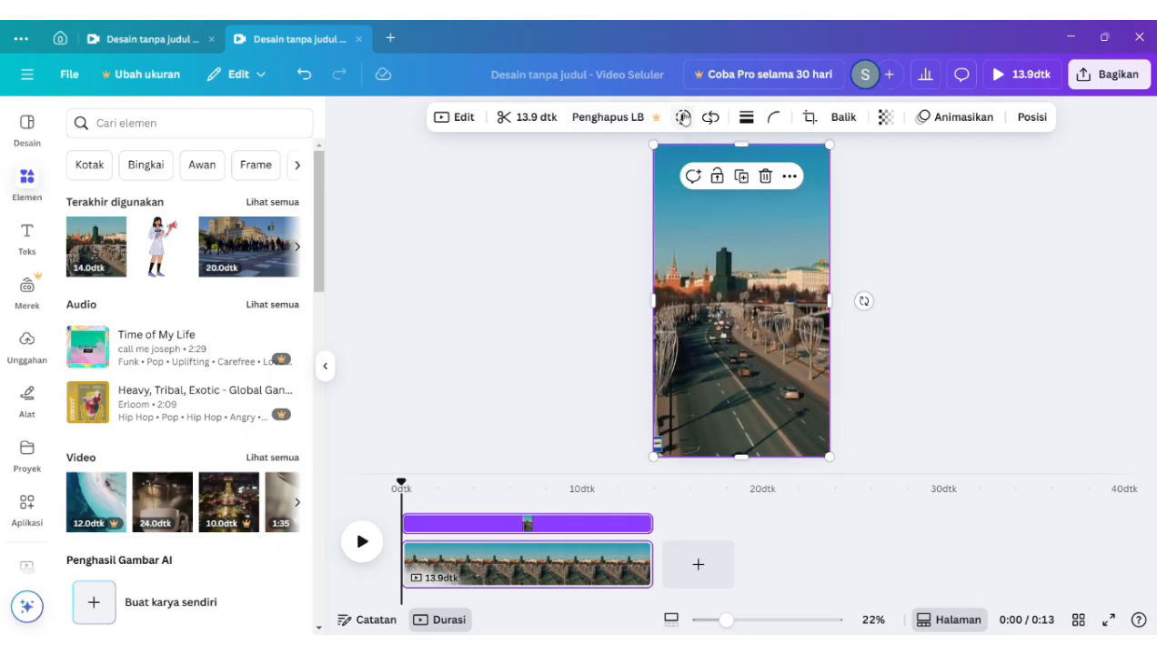
click(683, 117)
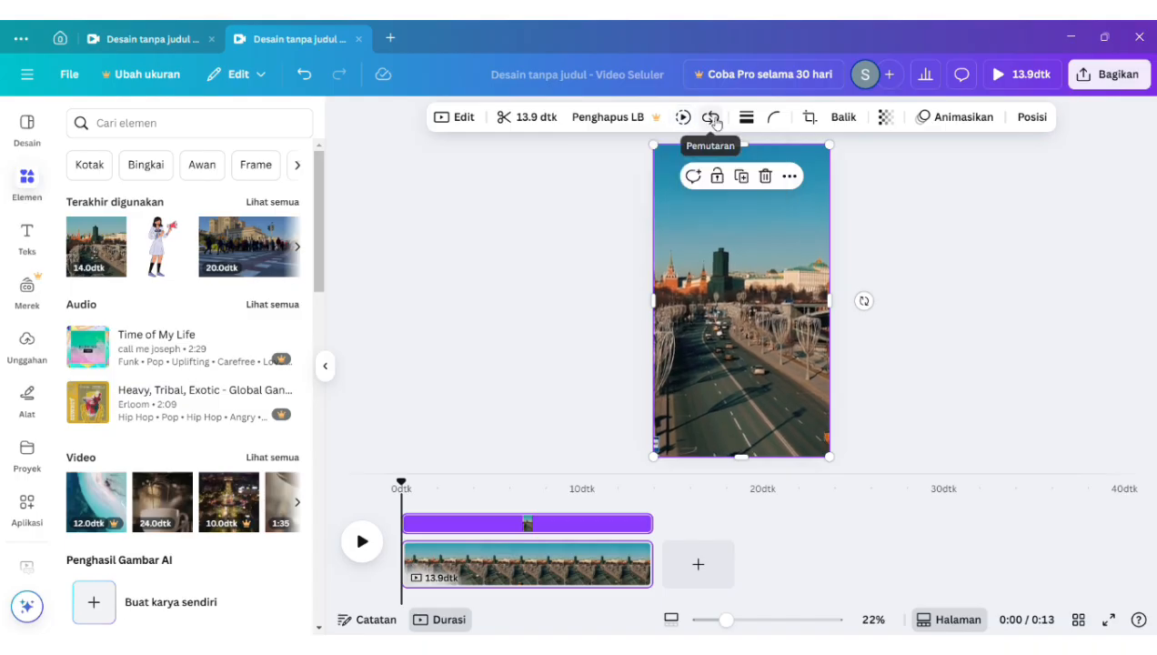
click(712, 118)
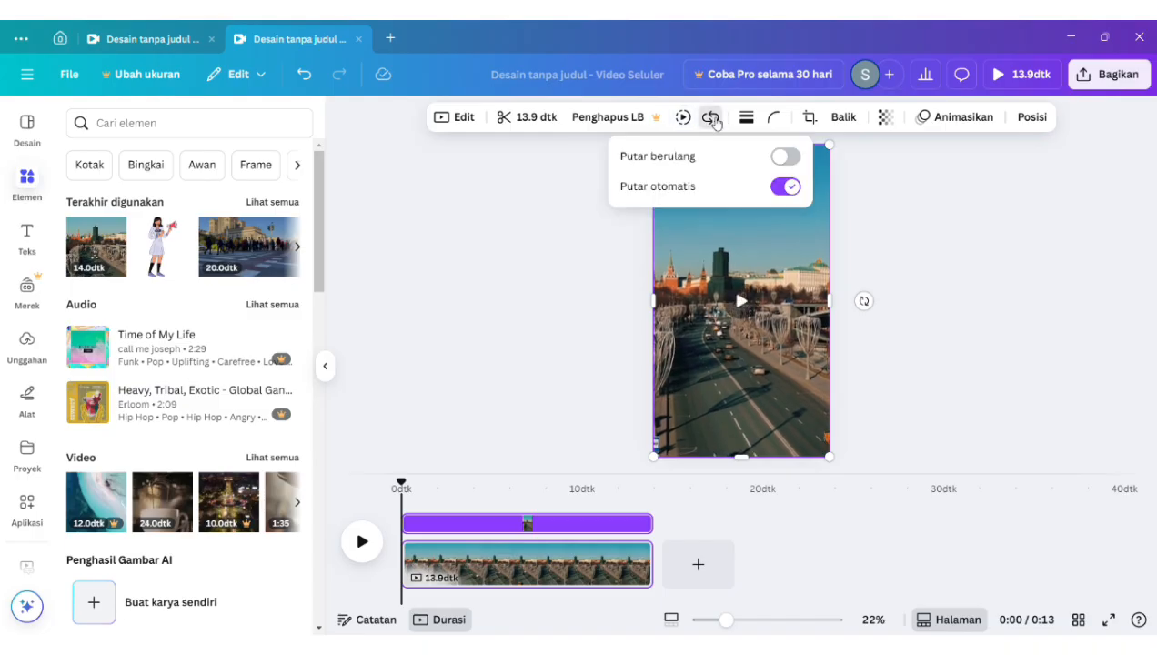
Add a thick black border around the city video and set its corner rounding to 0.
click(746, 118)
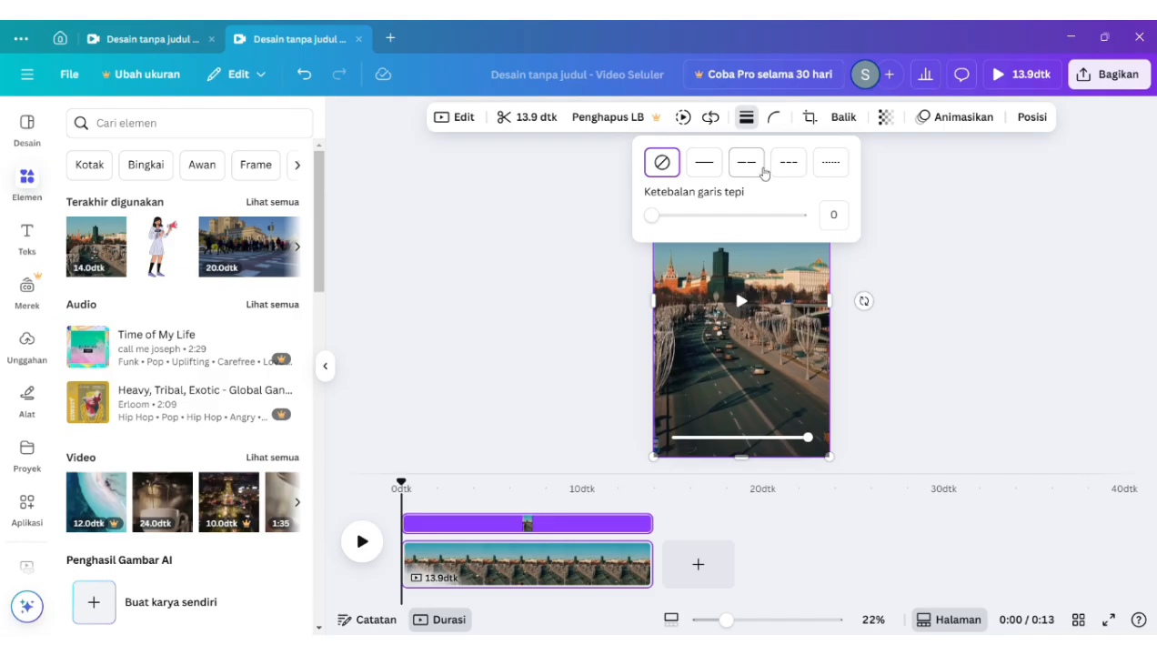
drag(654, 215, 769, 225)
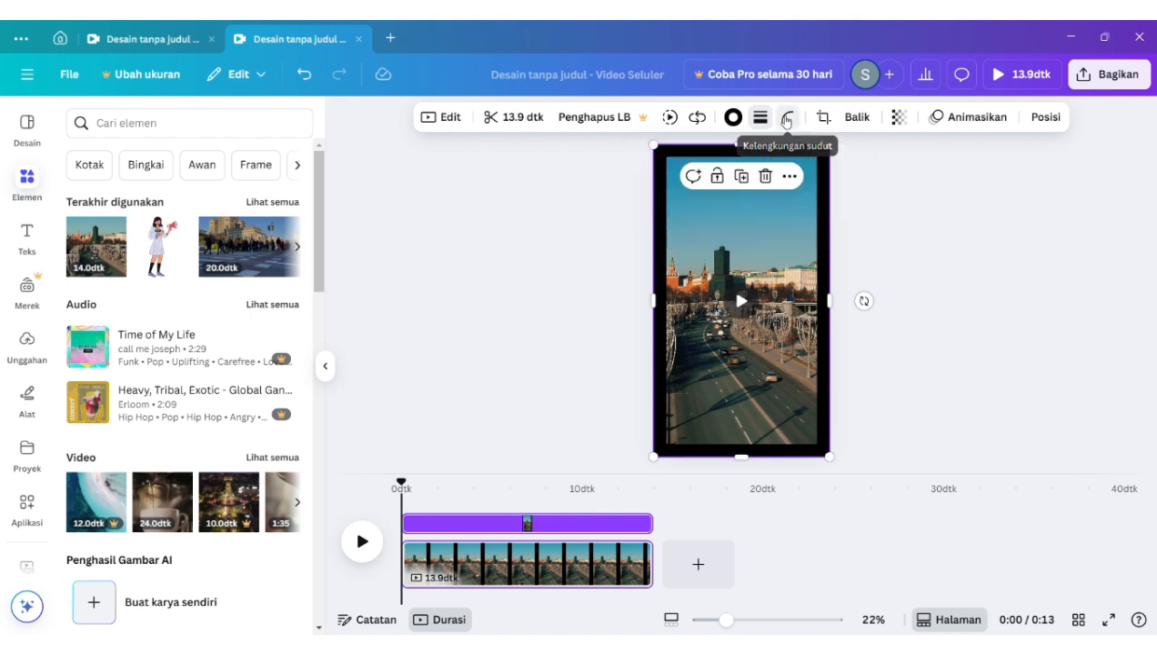
click(787, 117)
mouse_move(721, 184)
mouse_down()
mouse_move(775, 180)
mouse_move(709, 180)
mouse_up()
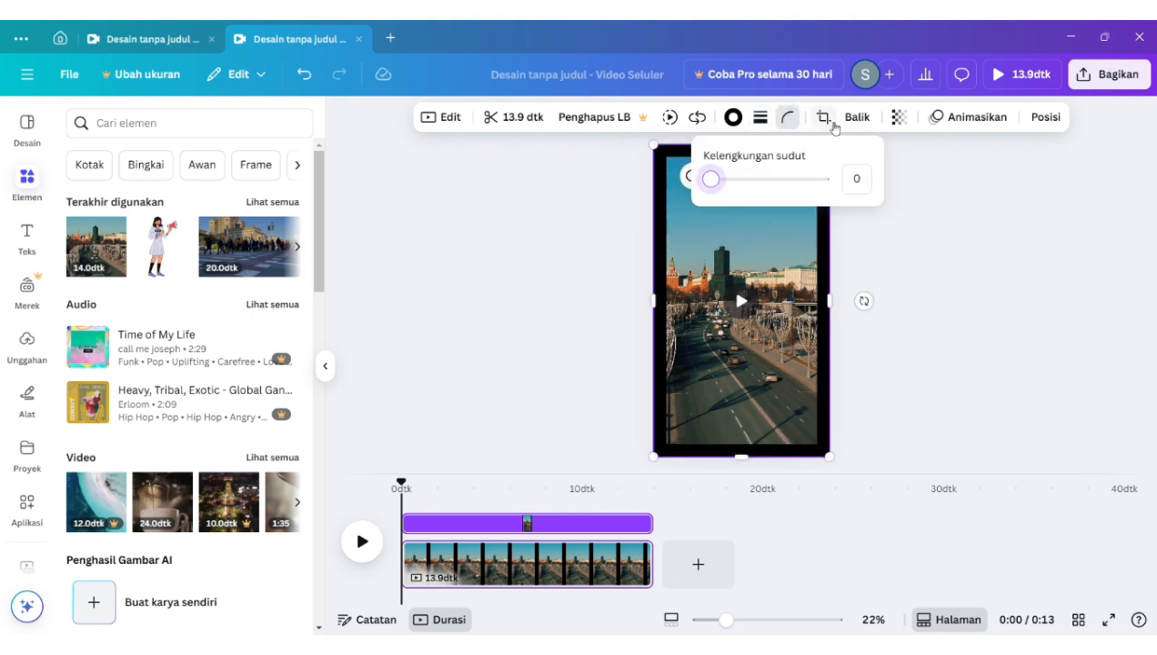
Try cropping away the upper part of the city video and restore its full frame.
click(824, 117)
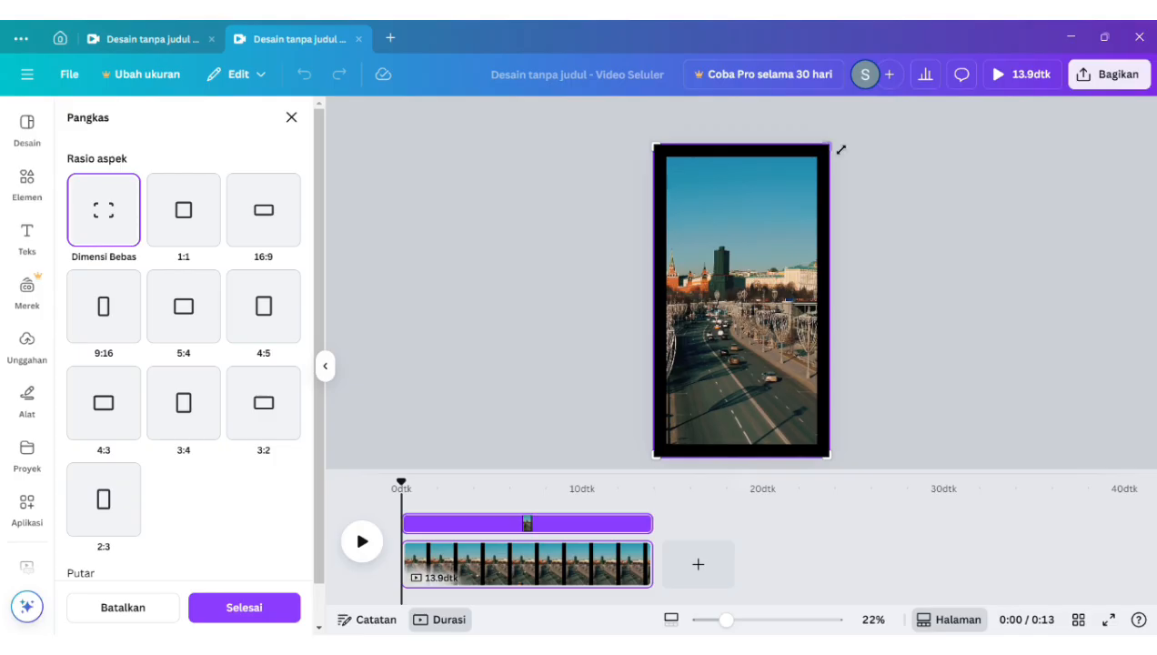
drag(842, 151, 841, 220)
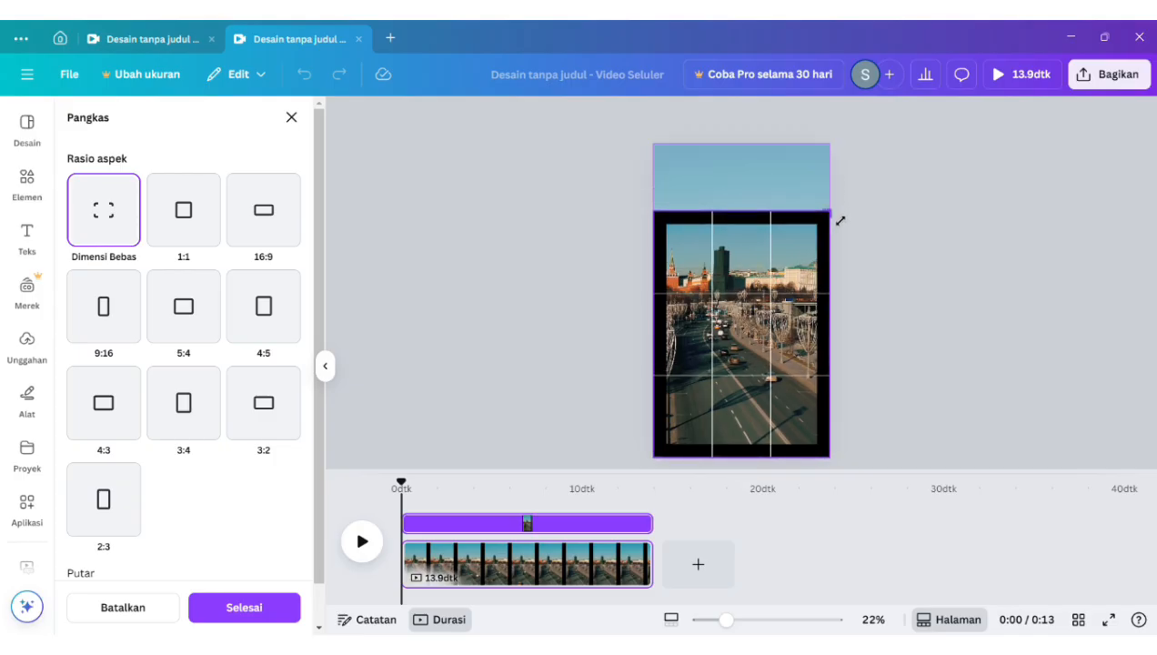
drag(841, 221, 837, 114)
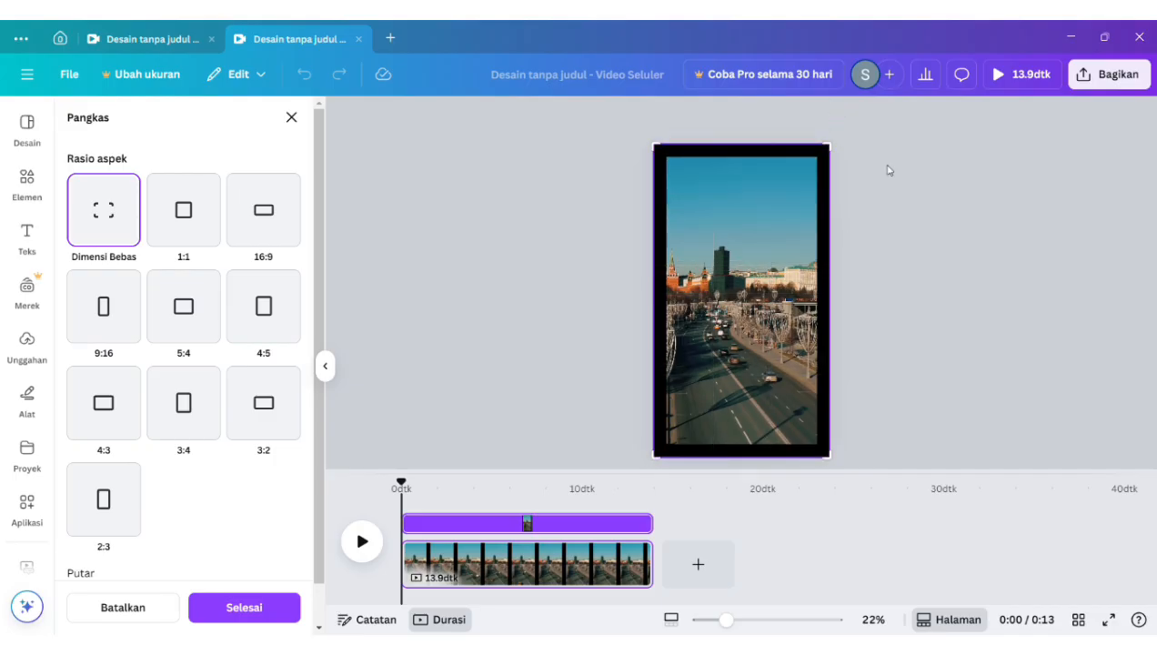
click(895, 173)
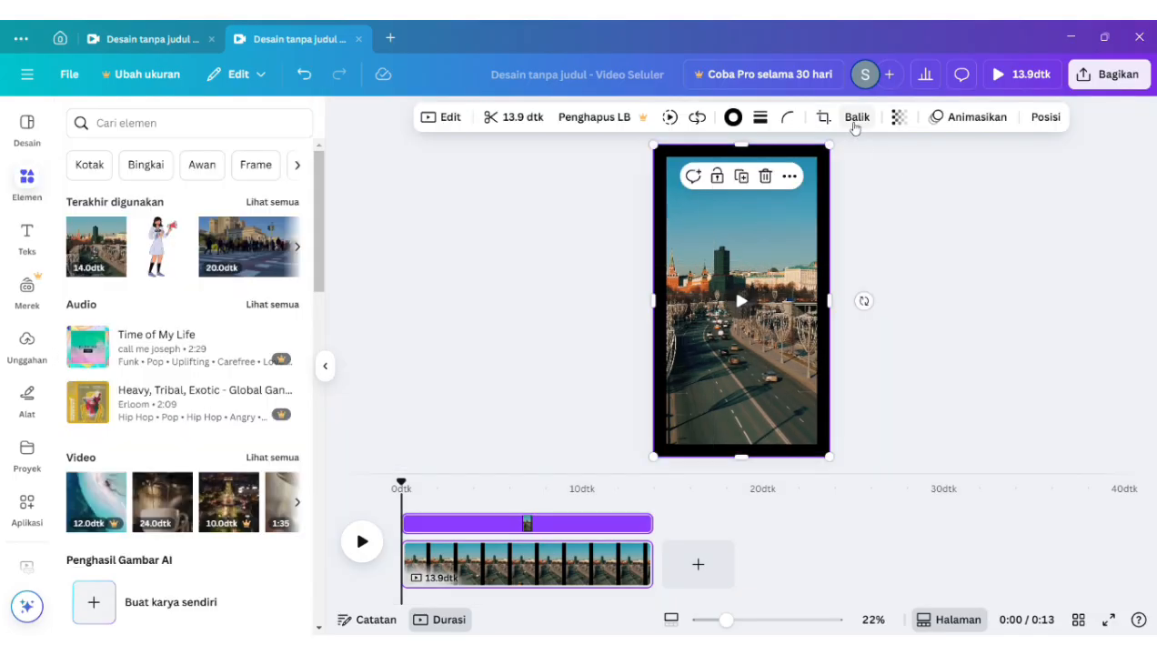
Examine the city video's flip options and transparency setting.
click(855, 120)
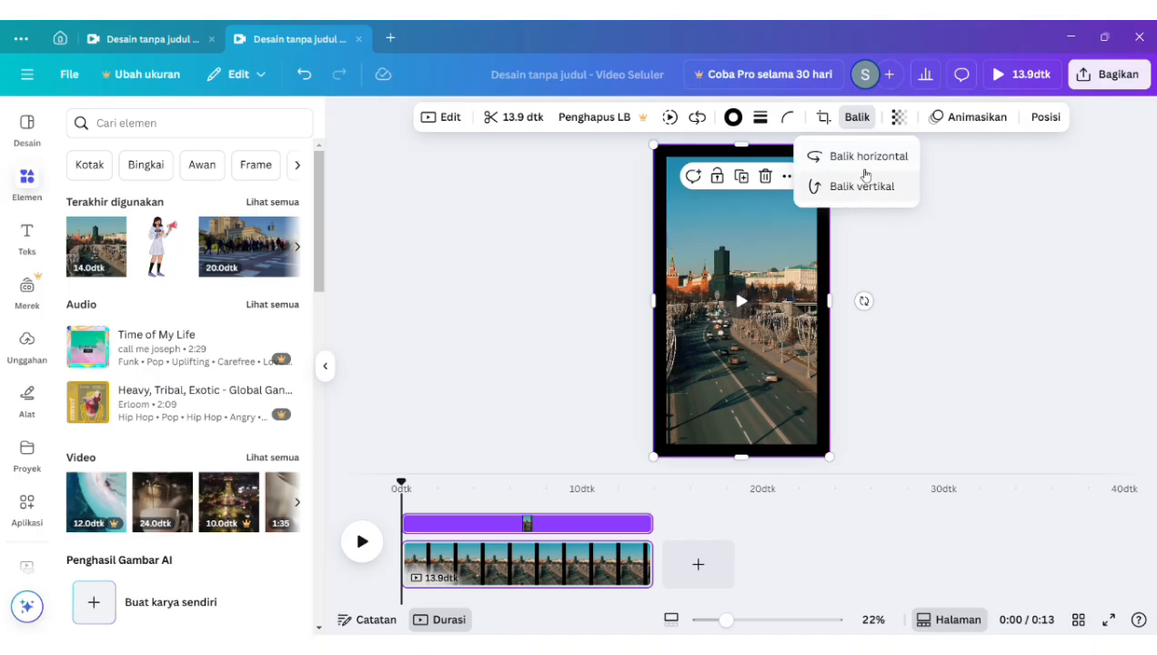
click(900, 118)
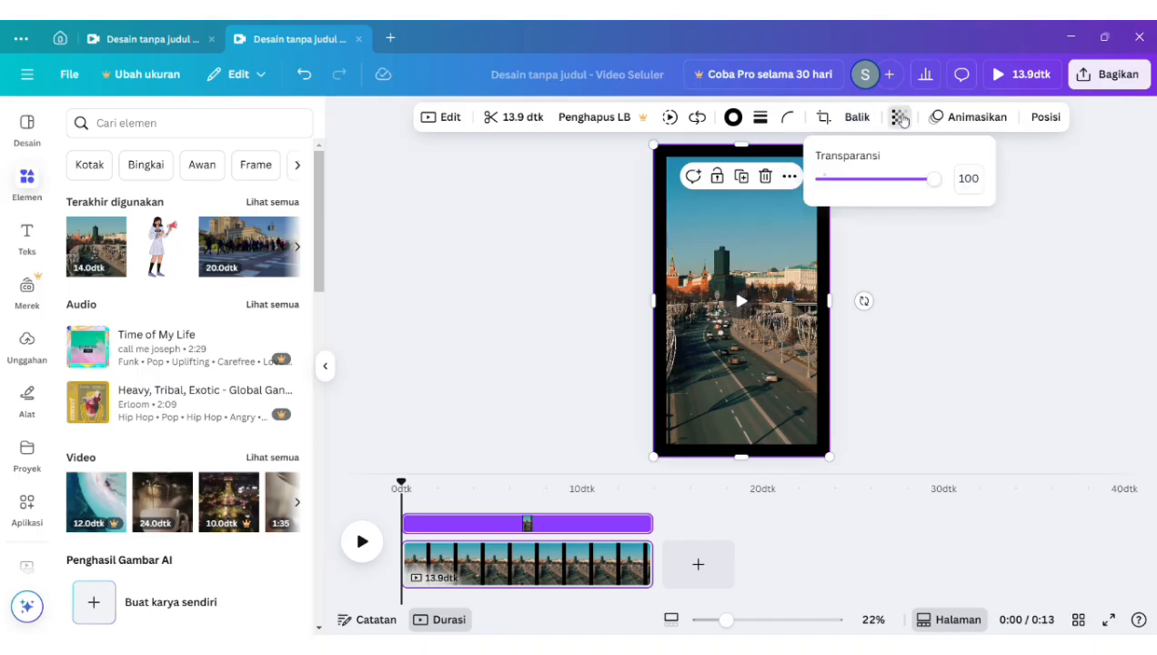
drag(931, 189, 983, 191)
Apply the Timbul animation to the city video on entry (Saat masuk).
click(957, 118)
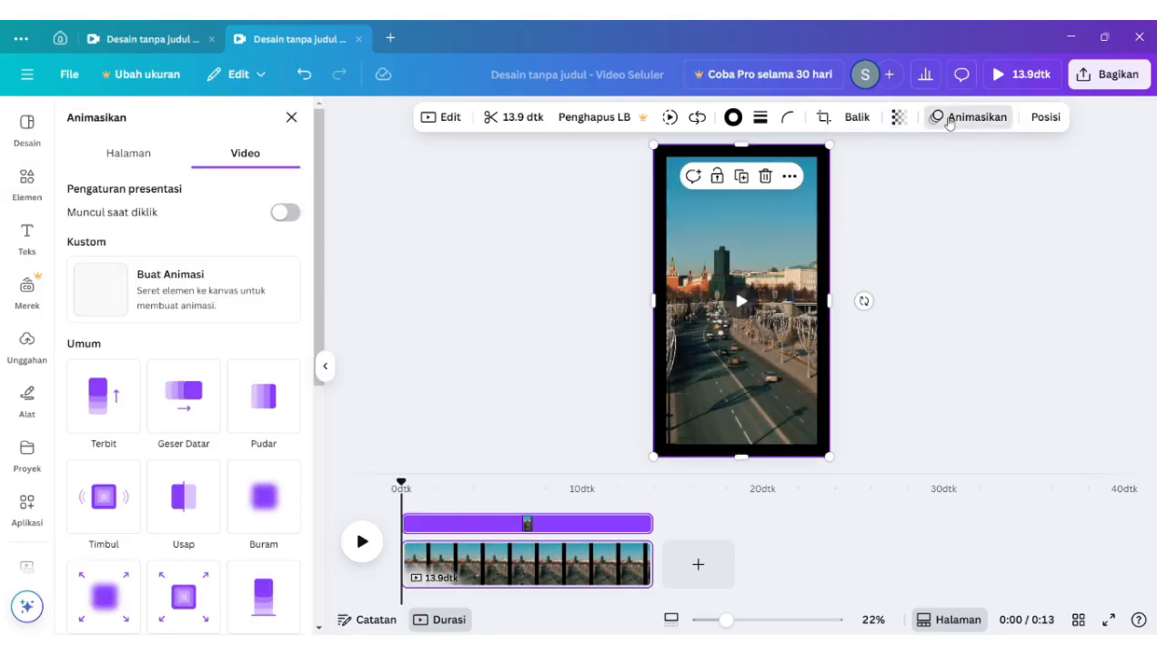
scroll(191, 467, down, 2)
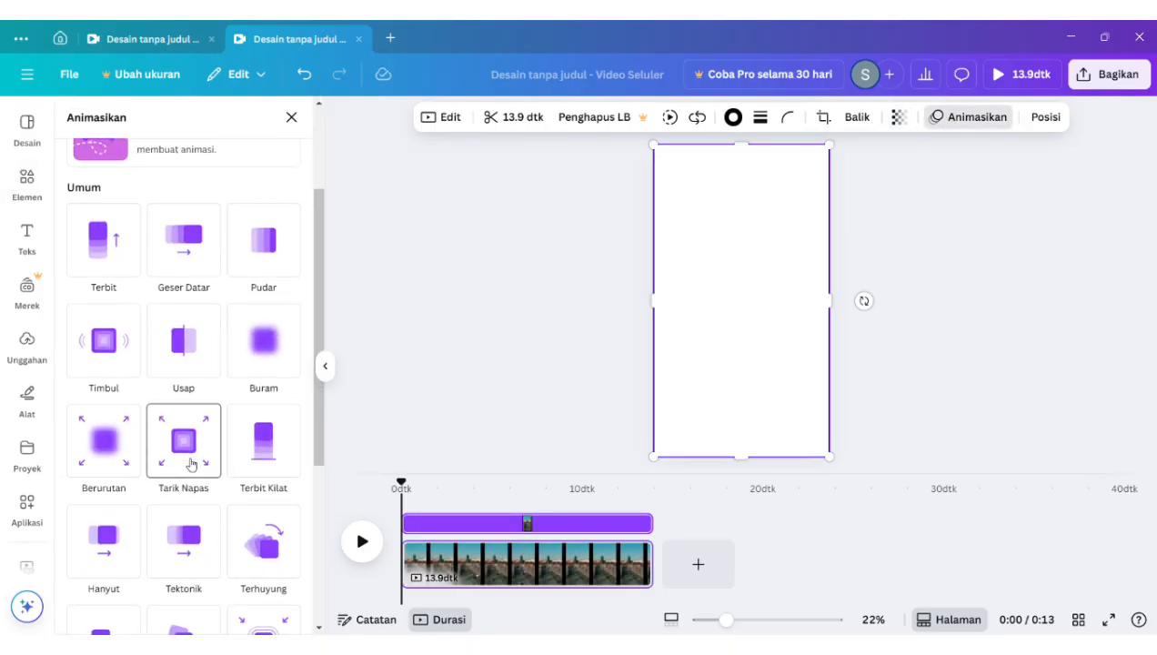
scroll(191, 464, down, 2)
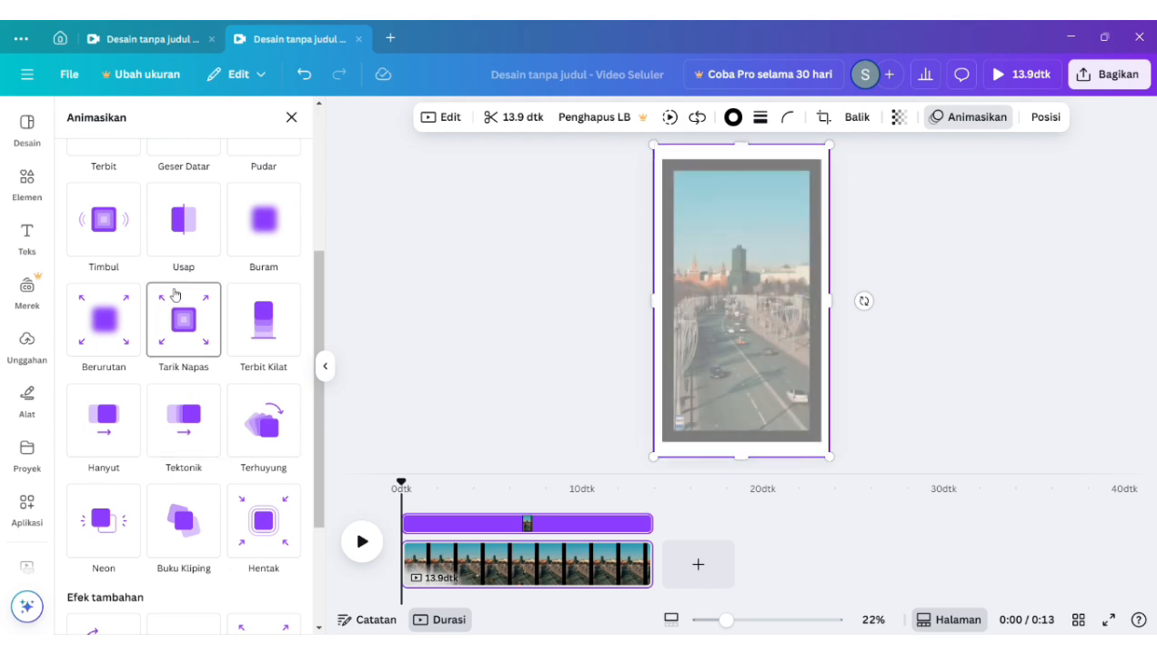
click(96, 239)
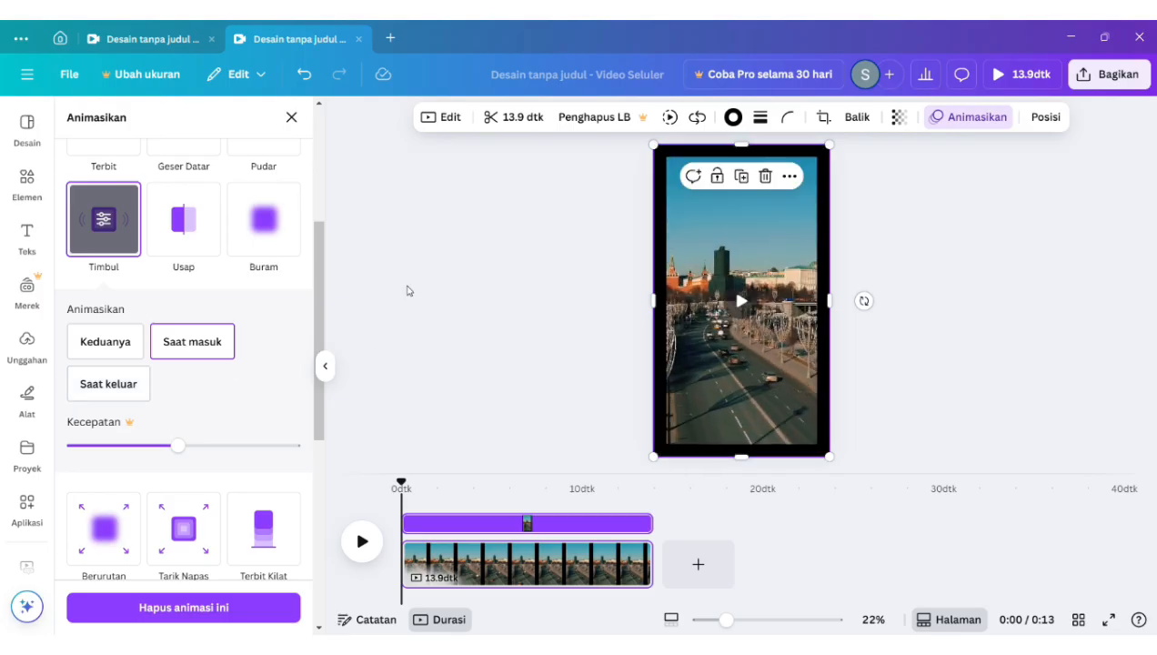
scroll(235, 371, down, 5)
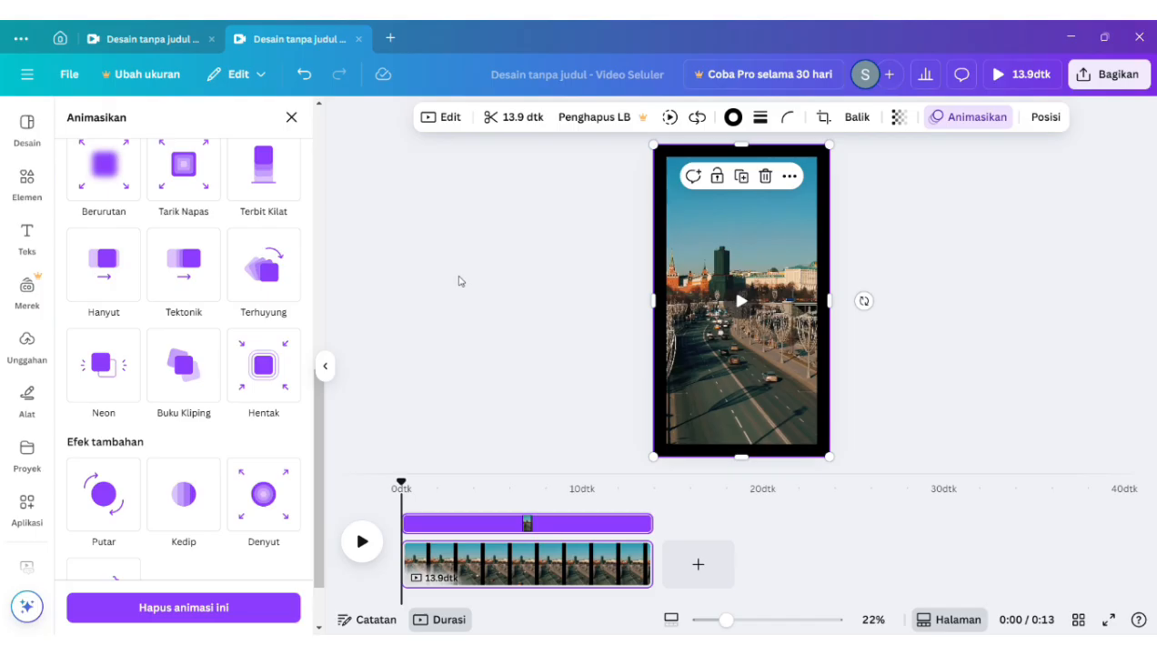
key(Escape)
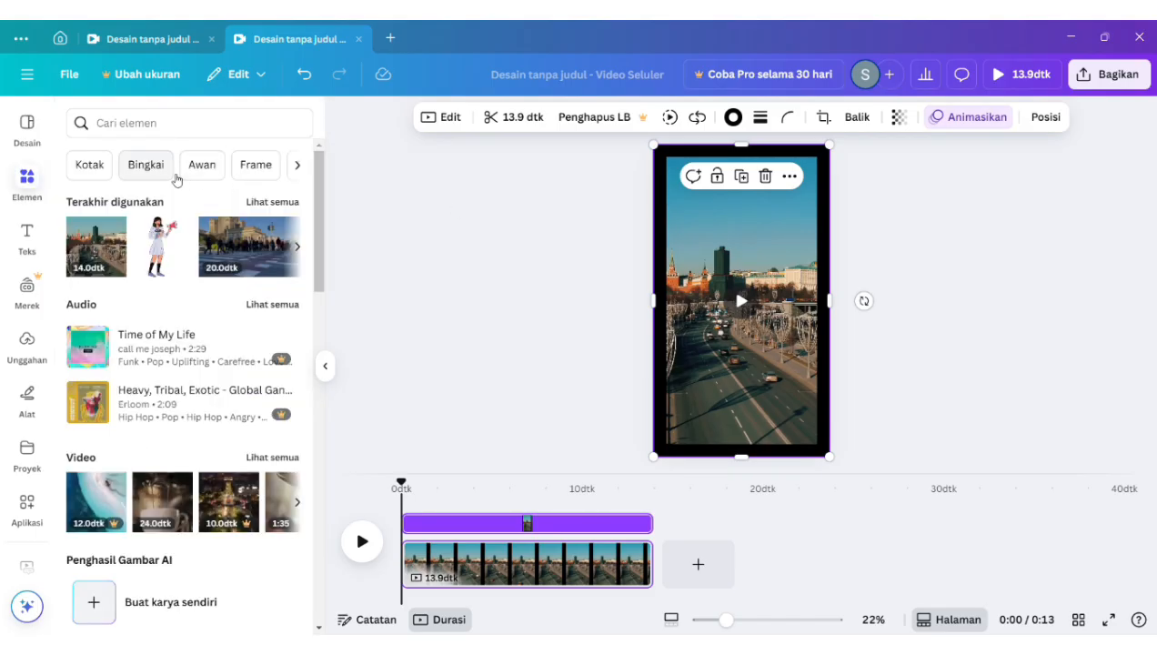
Add the recently used "Financial growth" font combination and enlarge it over the sky area of the video.
click(27, 231)
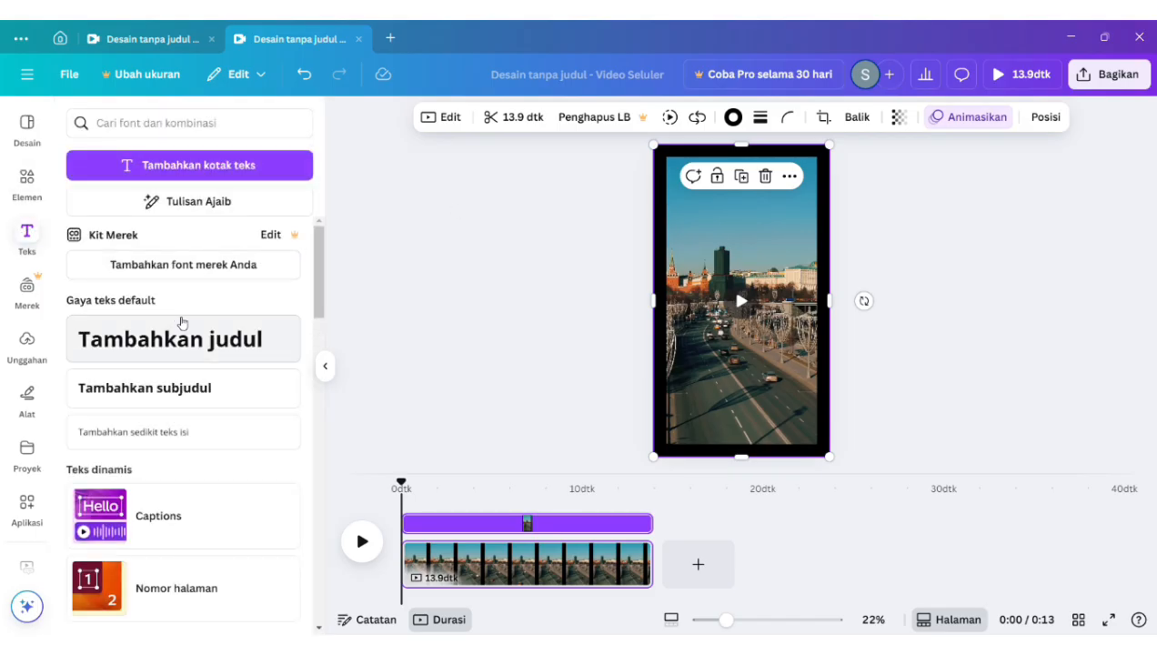
scroll(182, 322, down, 10)
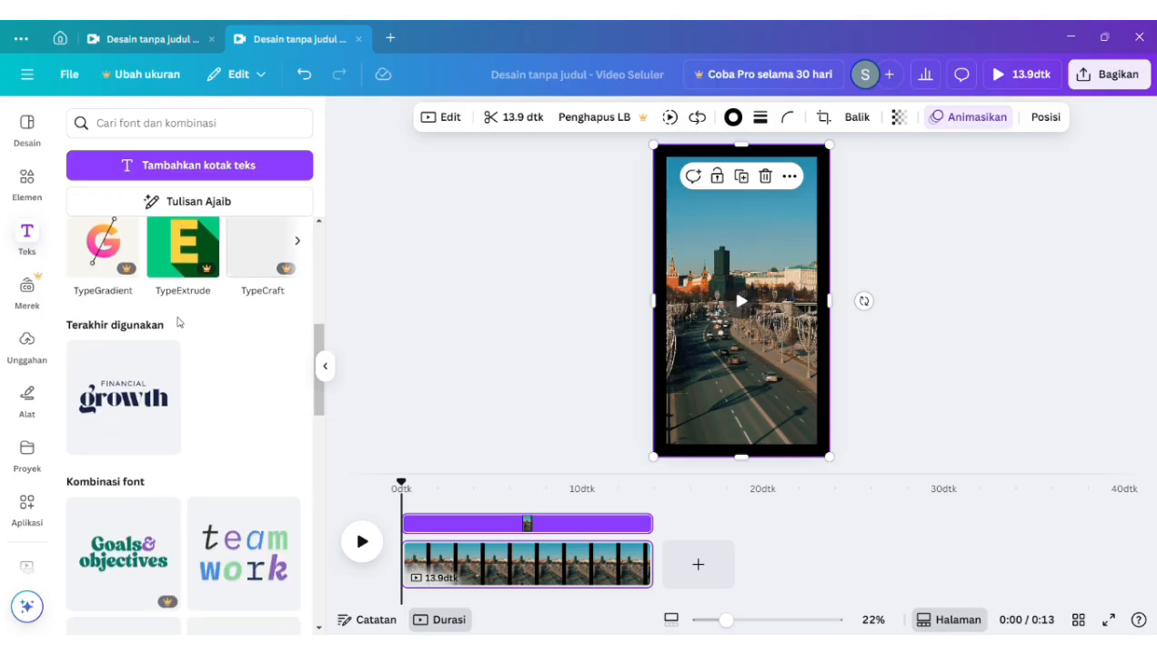
scroll(181, 322, down, 2)
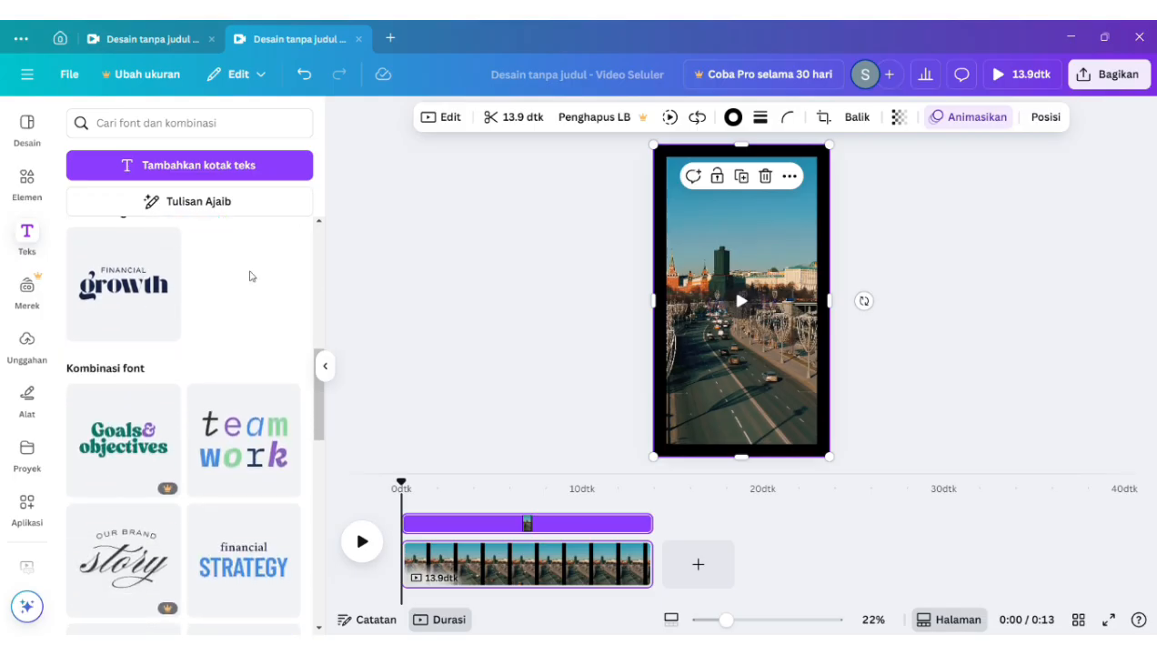
click(251, 276)
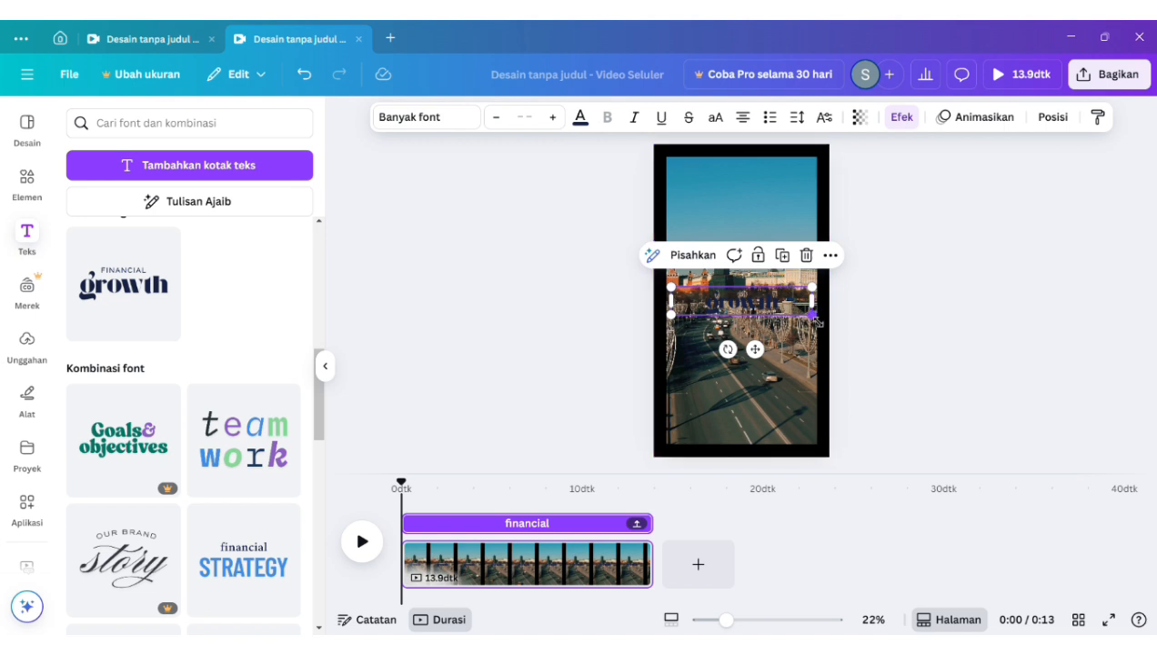
drag(816, 319, 845, 241)
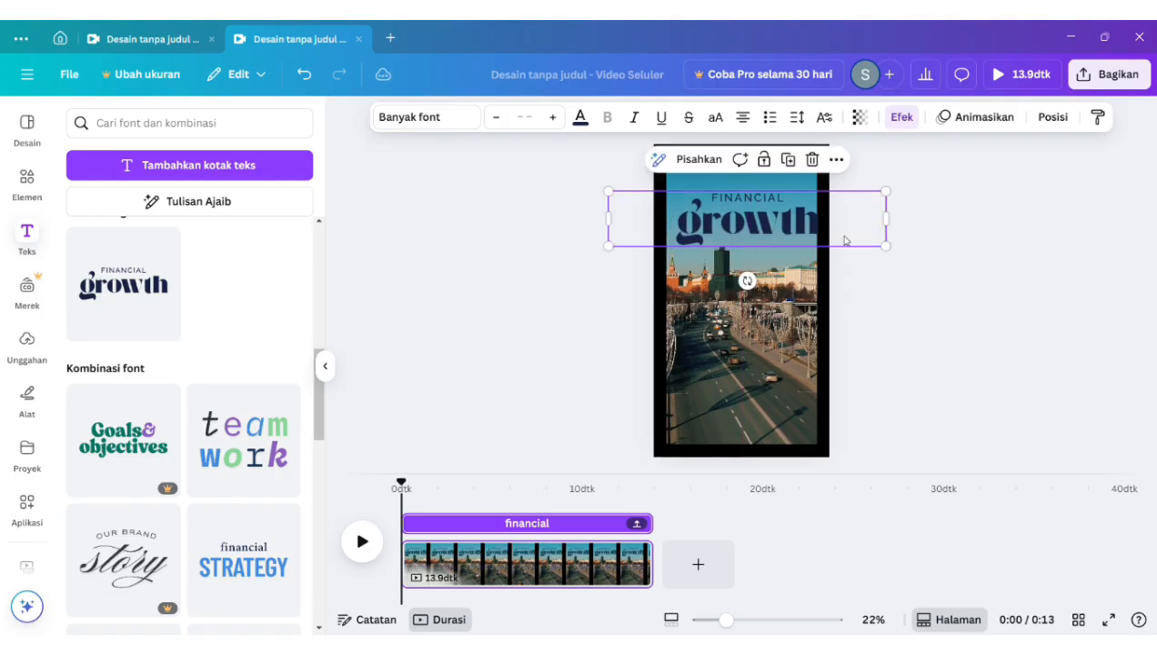
Colour the "Financial growth" heading white and centre it horizontally on the page.
click(587, 121)
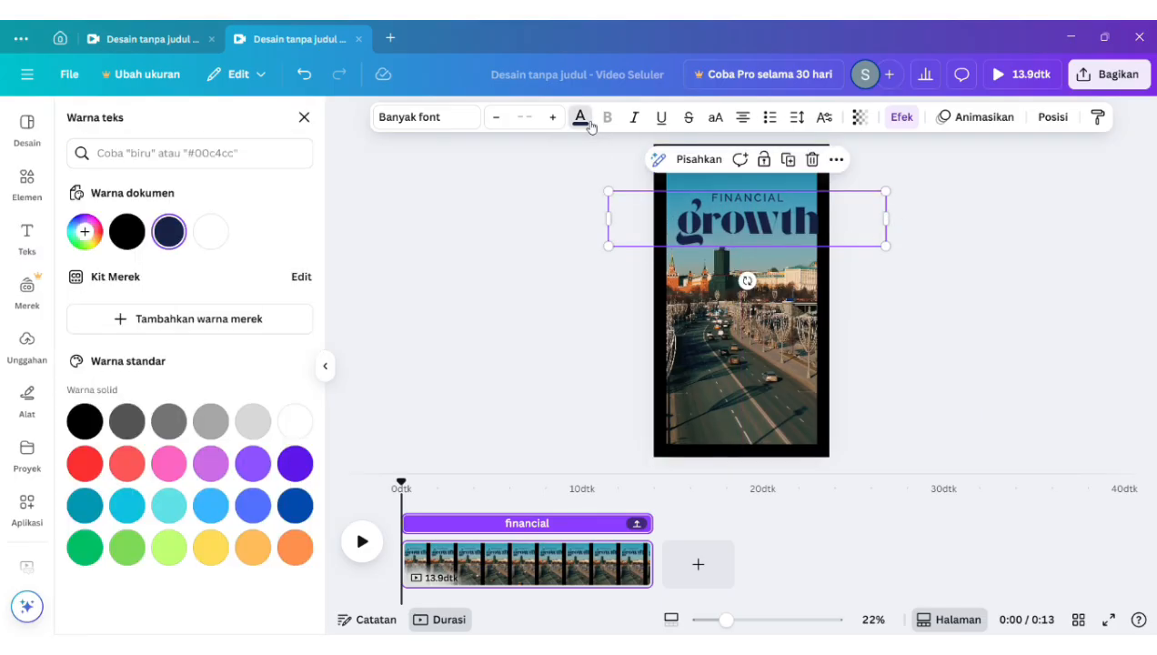
click(208, 235)
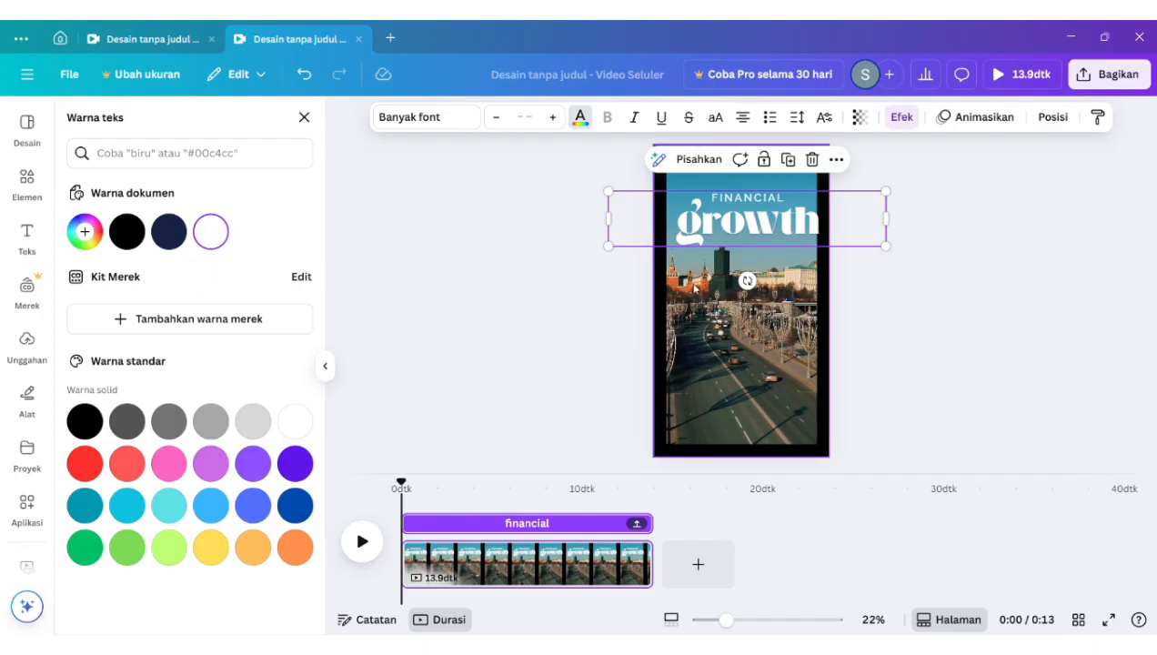
click(782, 197)
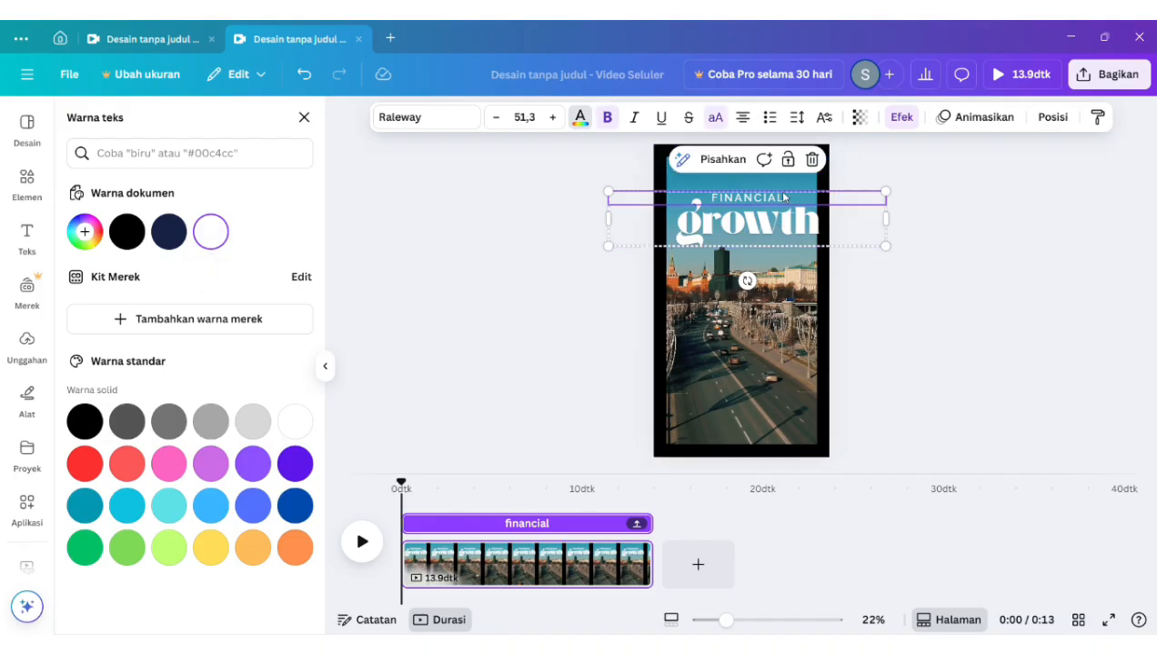
mouse_move(792, 196)
mouse_down()
mouse_move(739, 196)
mouse_move(793, 194)
mouse_up()
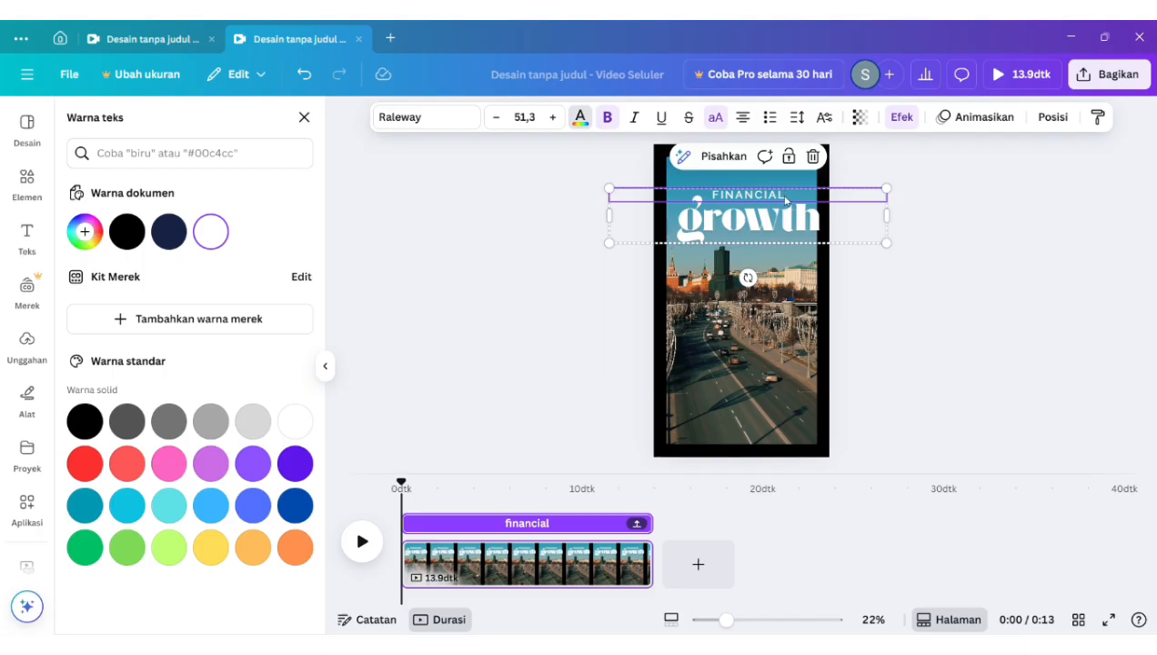
mouse_move(785, 200)
mouse_down()
mouse_move(767, 201)
mouse_move(778, 205)
mouse_up()
Ungroup the two-line heading, shift both lines slightly up and to the left, and group them again.
click(770, 196)
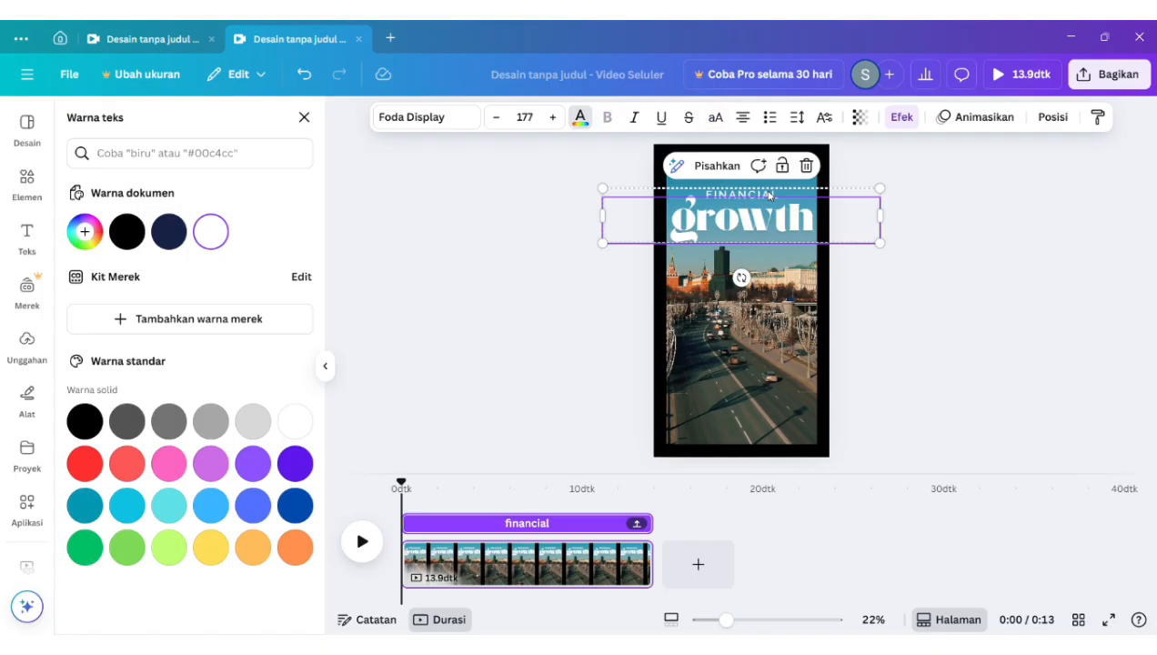
click(766, 189)
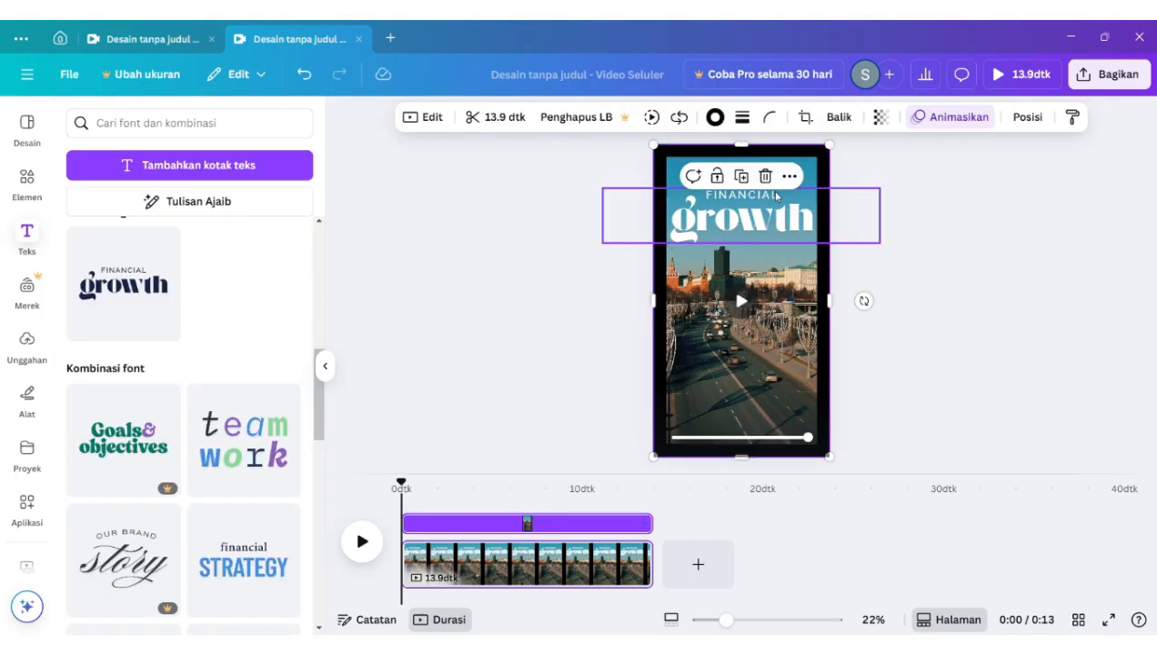
click(778, 199)
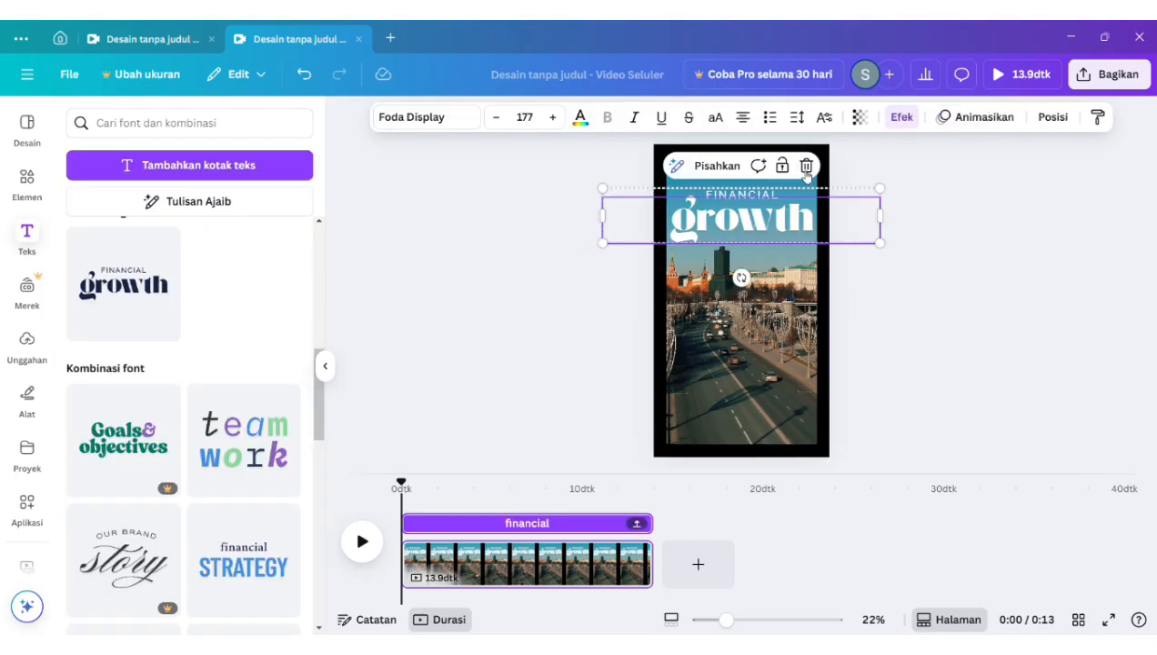
click(718, 166)
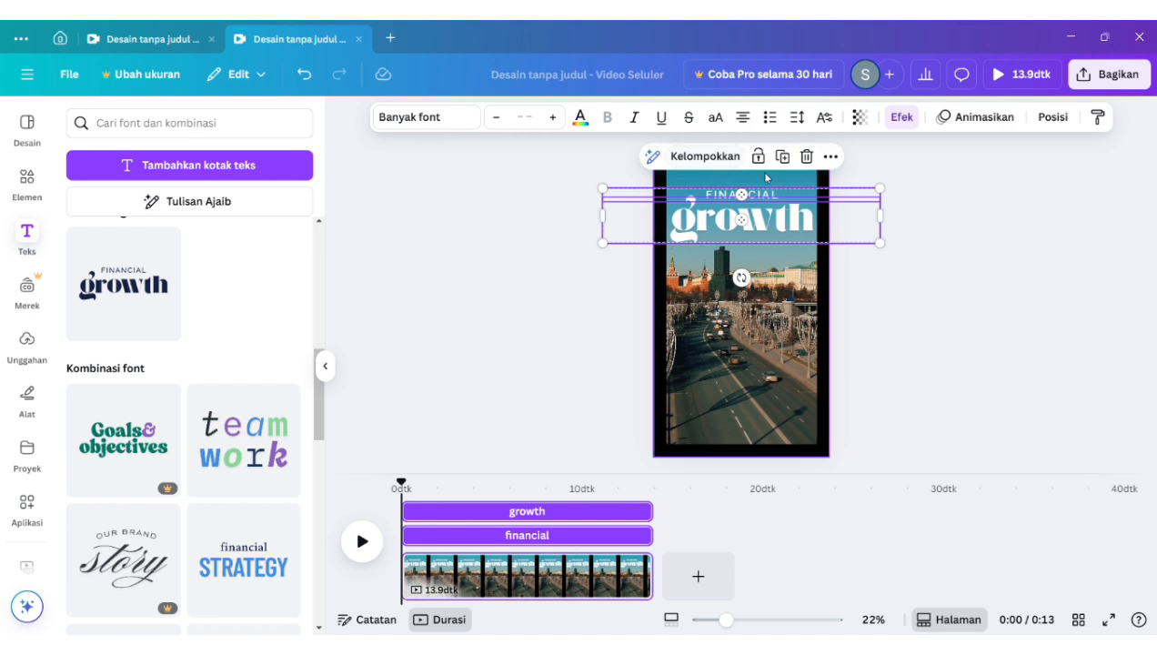
mouse_move(786, 198)
mouse_down()
mouse_move(762, 188)
mouse_move(779, 187)
mouse_up()
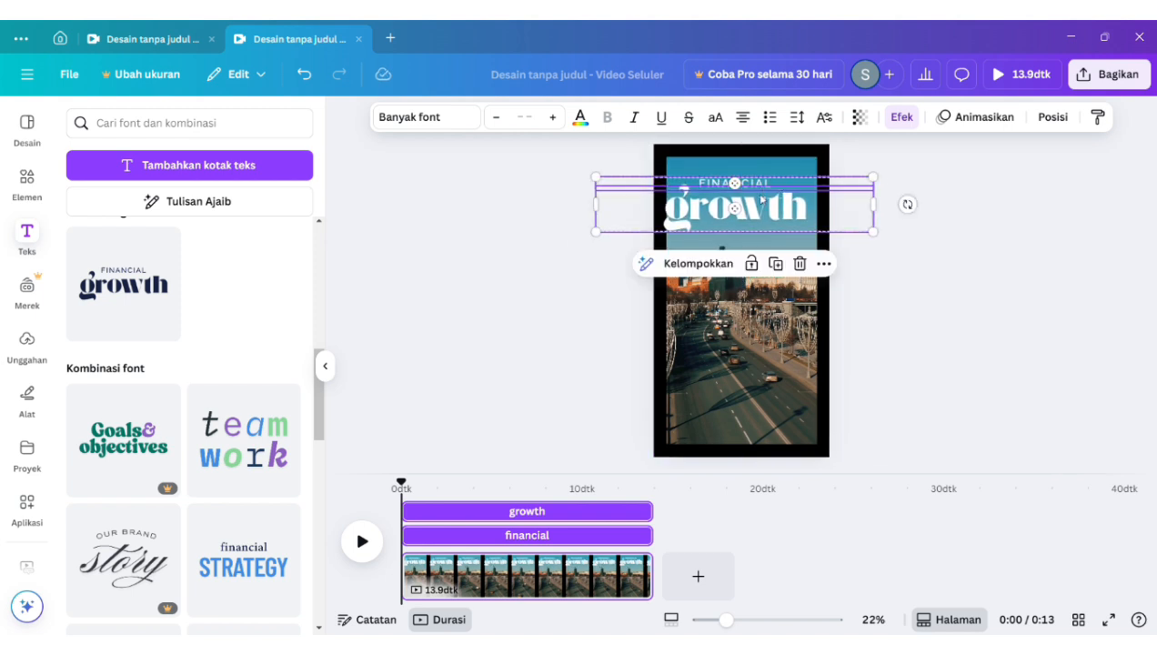
click(739, 262)
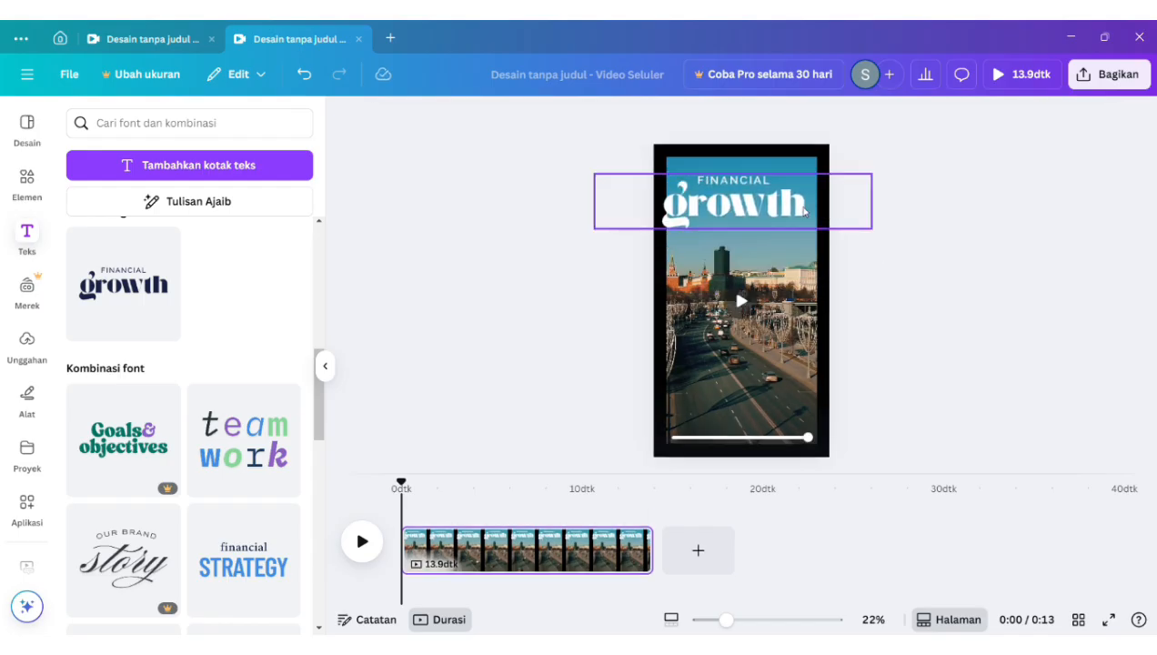
Replace the word "growth" in the heading with "KOTA".
click(805, 211)
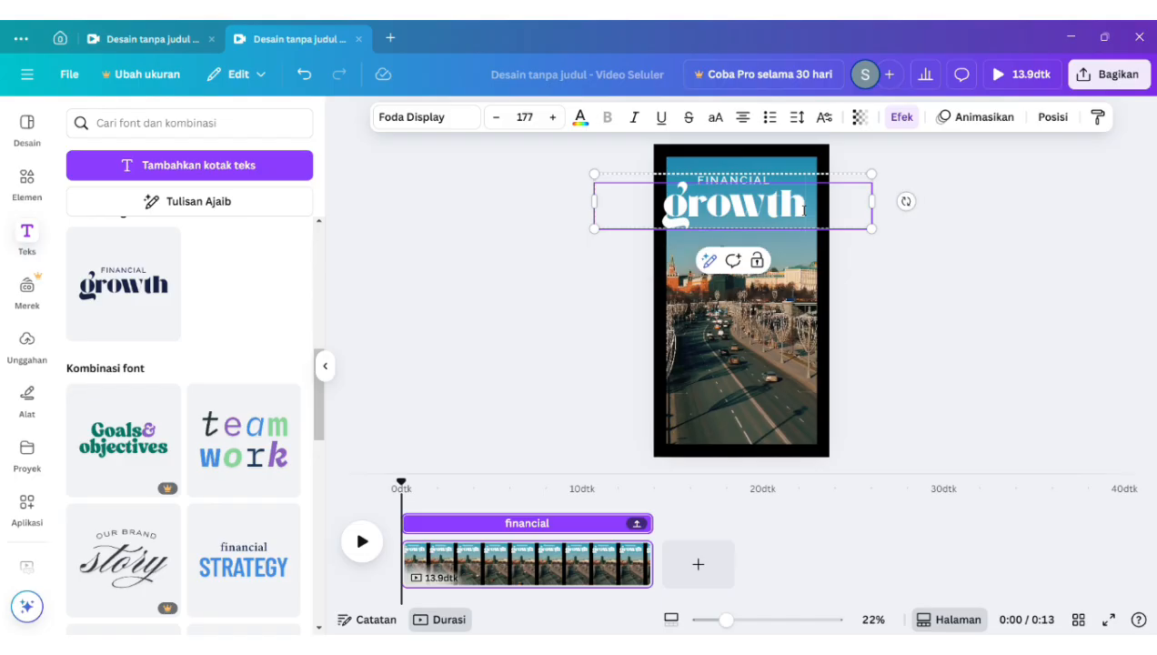
key(BackSpace)
key(BackSpace)
key(BackSpace)
key(BackSpace)
key(BackSpace)
key(BackSpace)
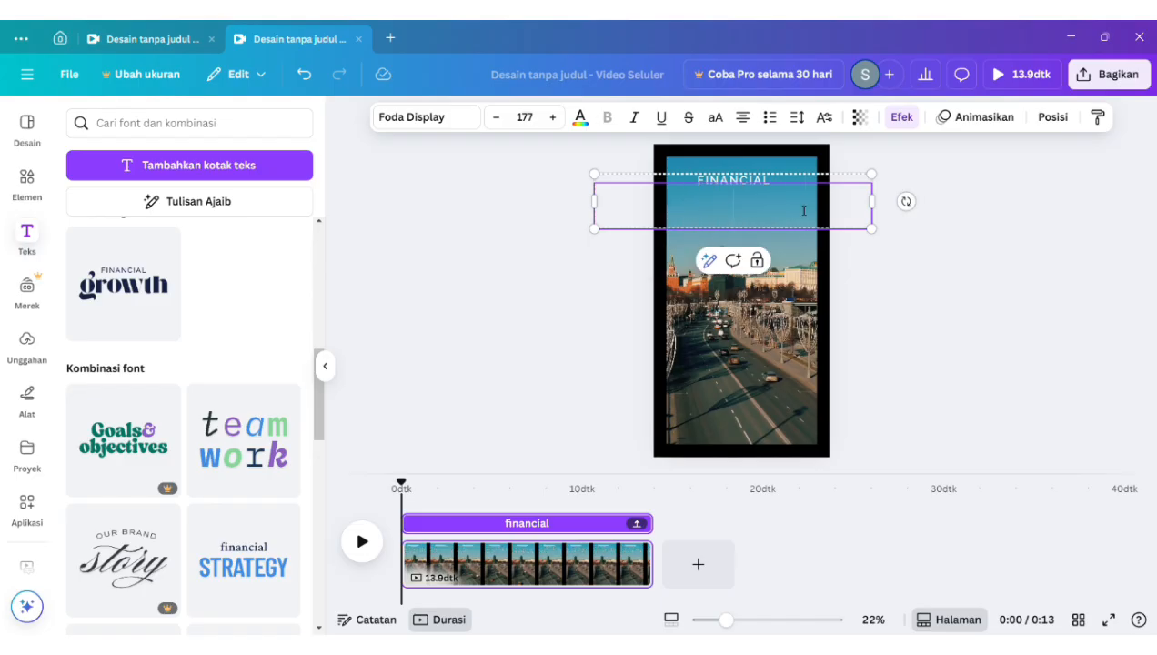
text(KOTA)
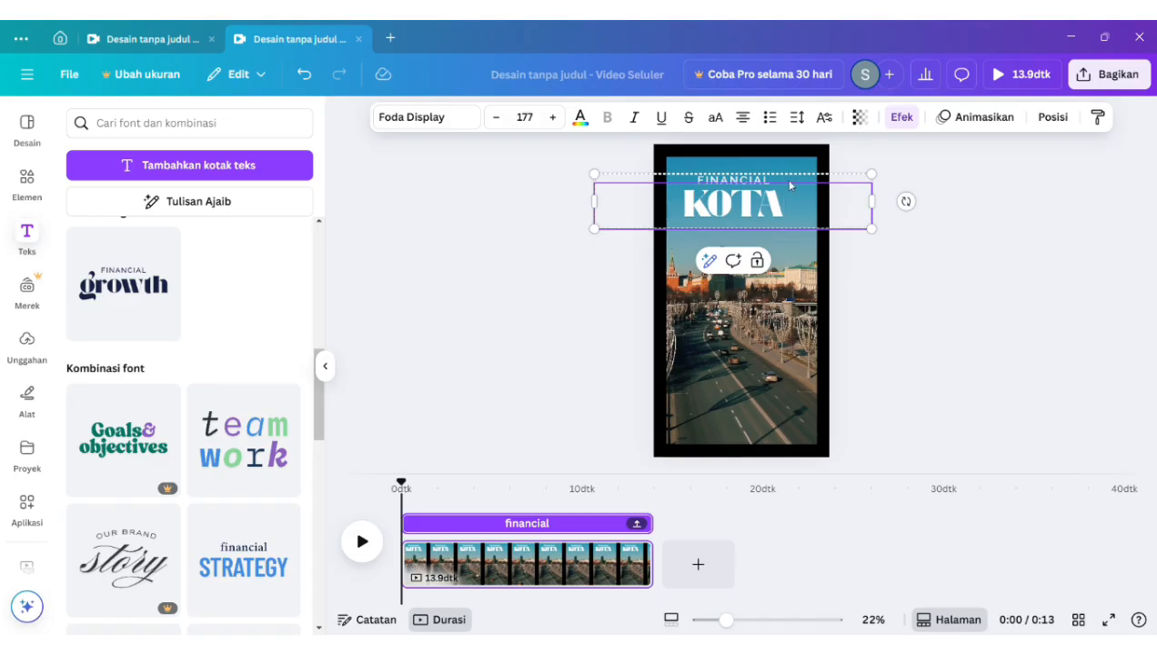
Try deleting the "FINANCIAL" line above KOTA and undo the deletion.
click(779, 180)
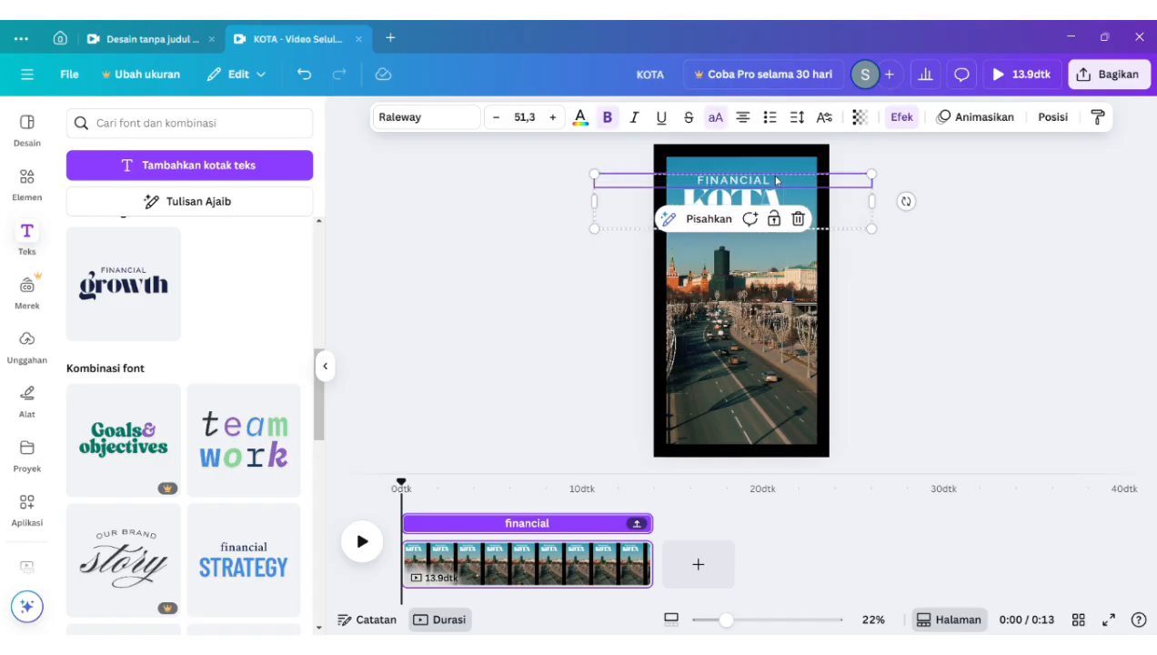
click(775, 180)
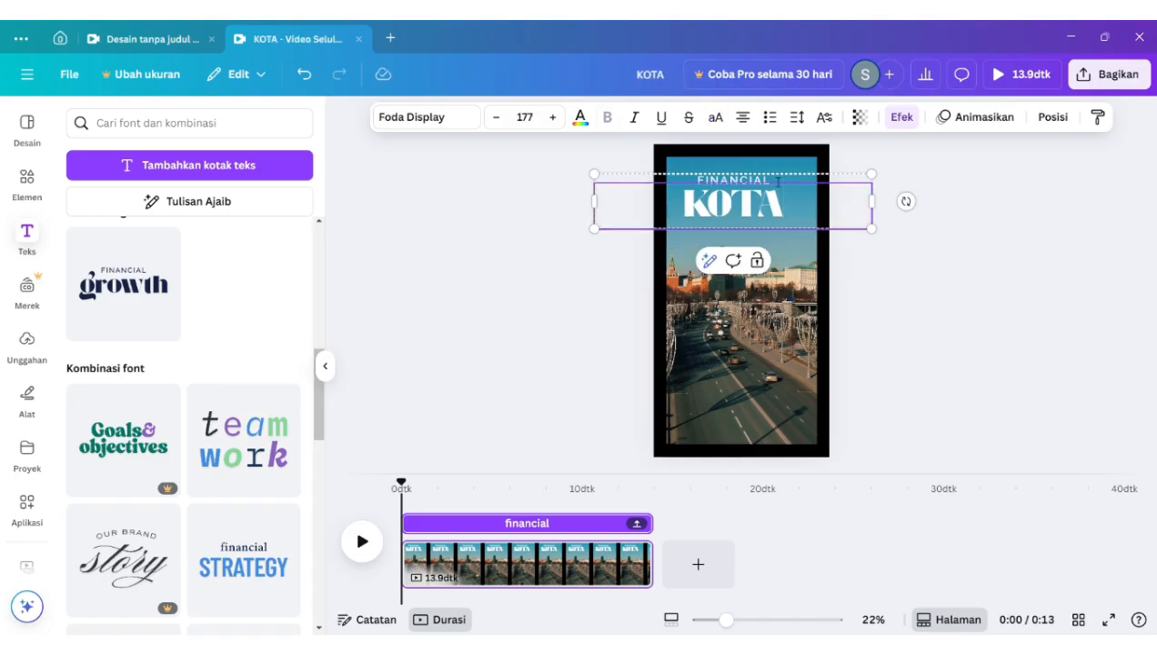
click(772, 176)
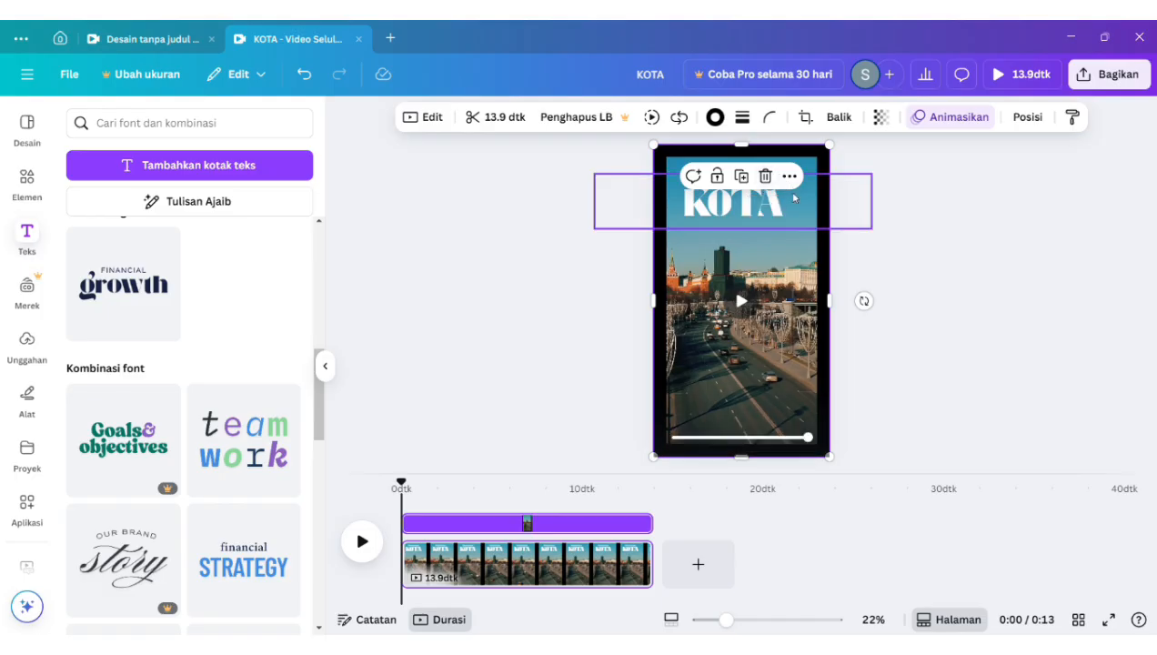
click(785, 186)
click(771, 180)
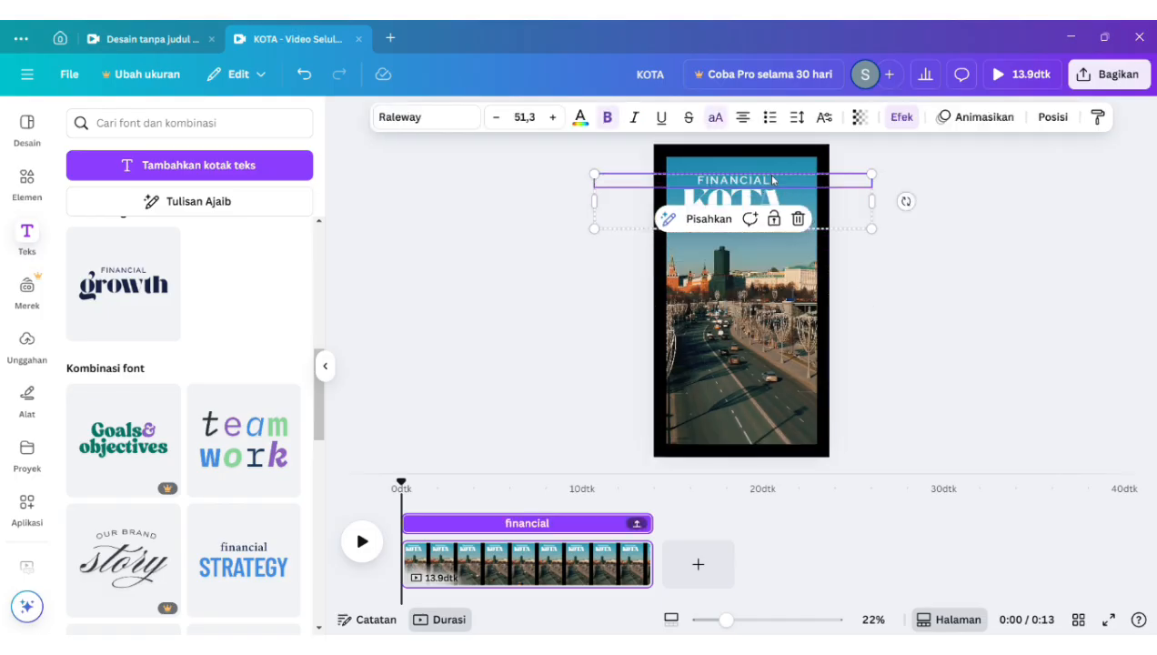
key(Delete)
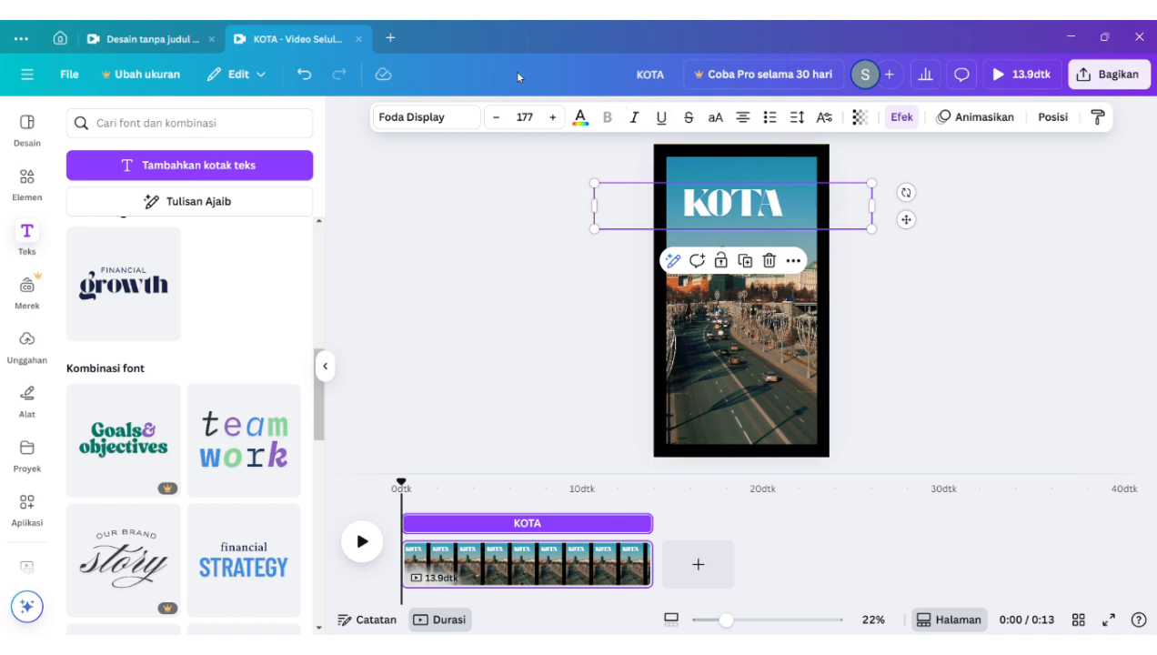
click(306, 75)
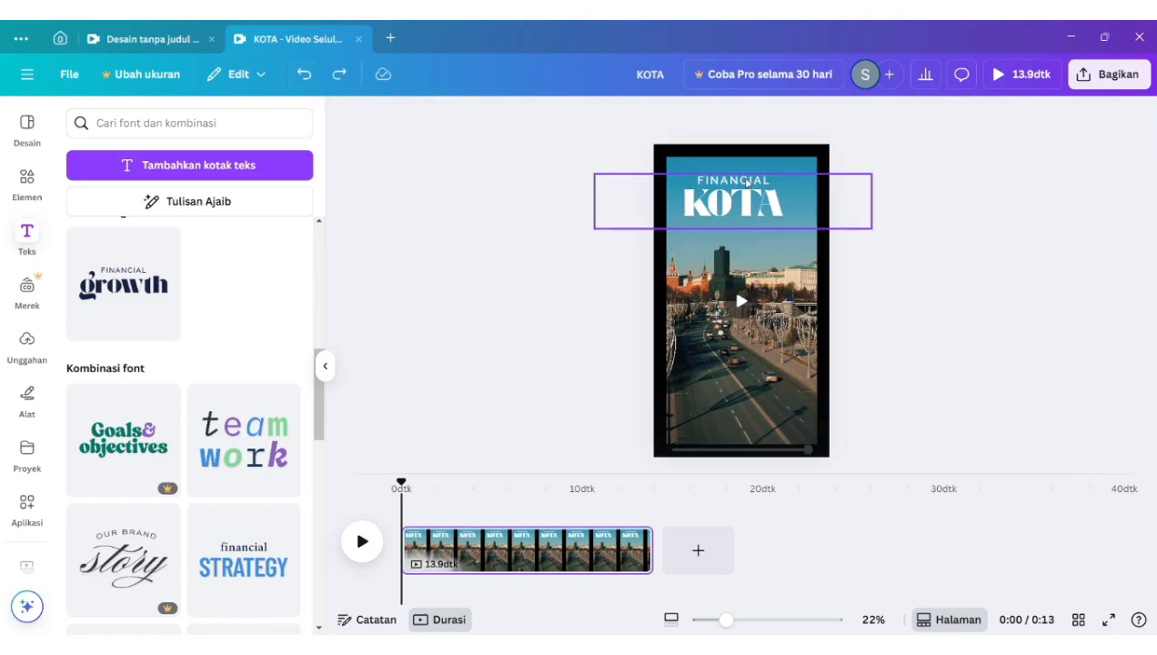
Delete the "FINANCIAL" line and shrink the KOTA title to font size 115, roughly centred over the sky.
click(751, 179)
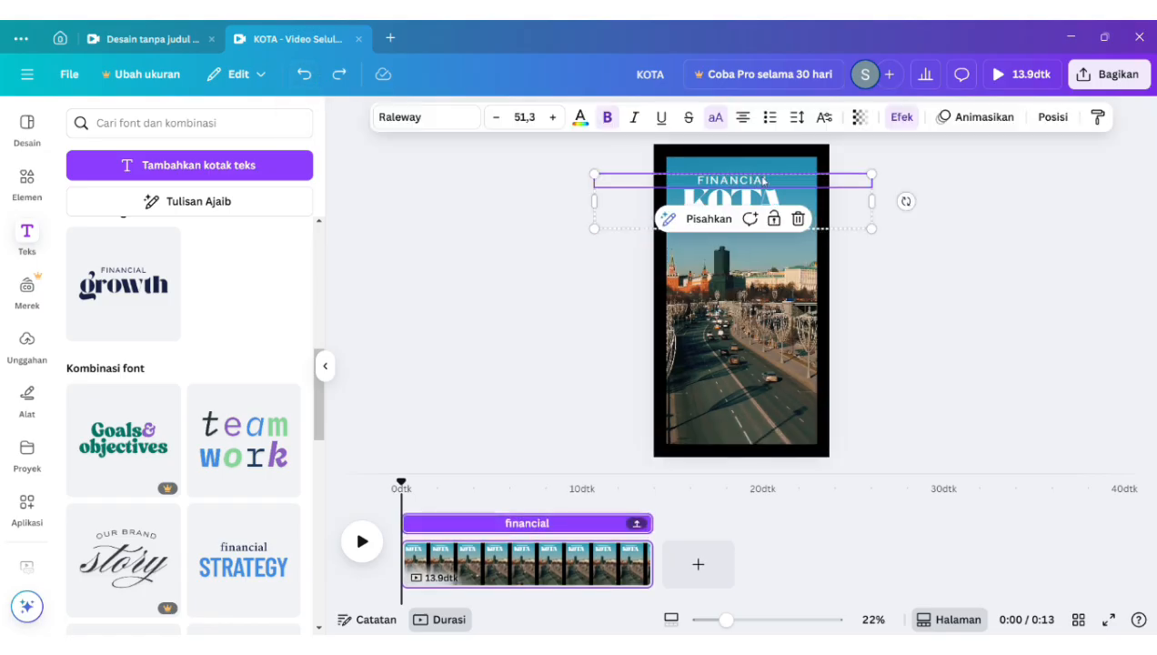
drag(767, 182, 764, 189)
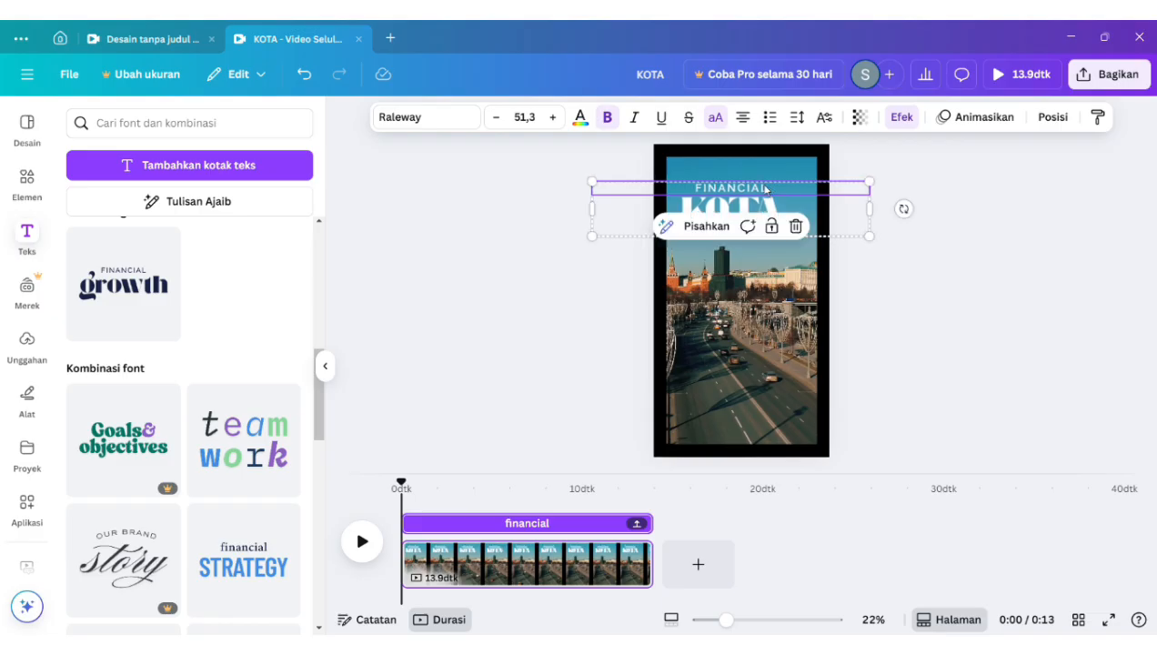
key(Delete)
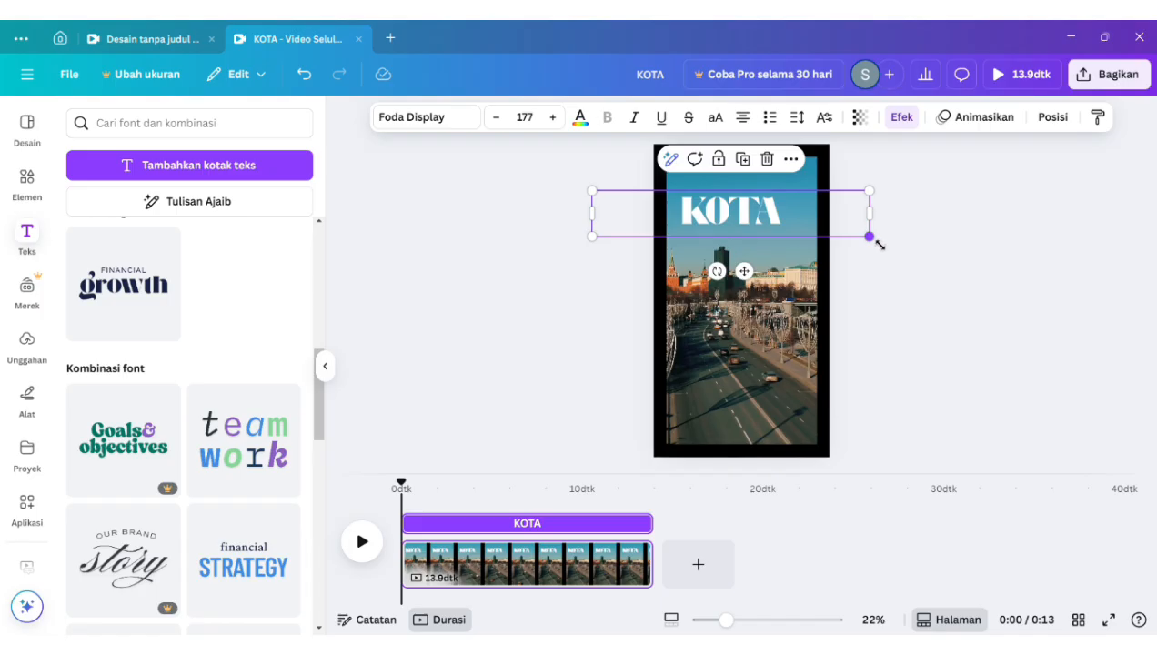
drag(877, 242, 806, 204)
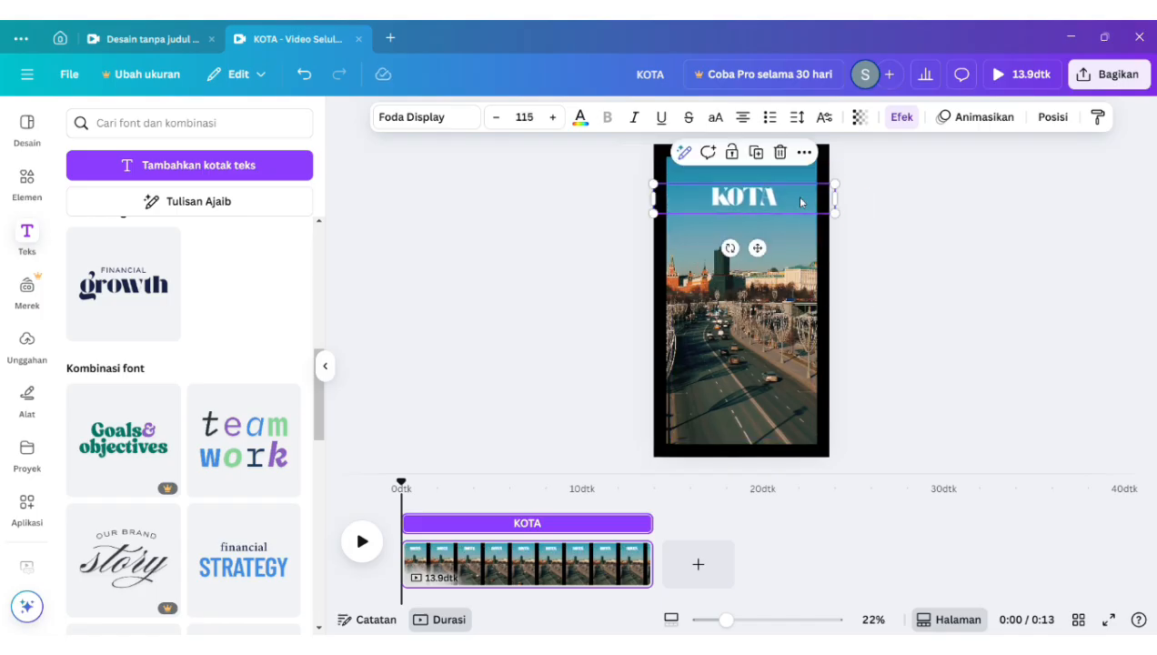
click(573, 232)
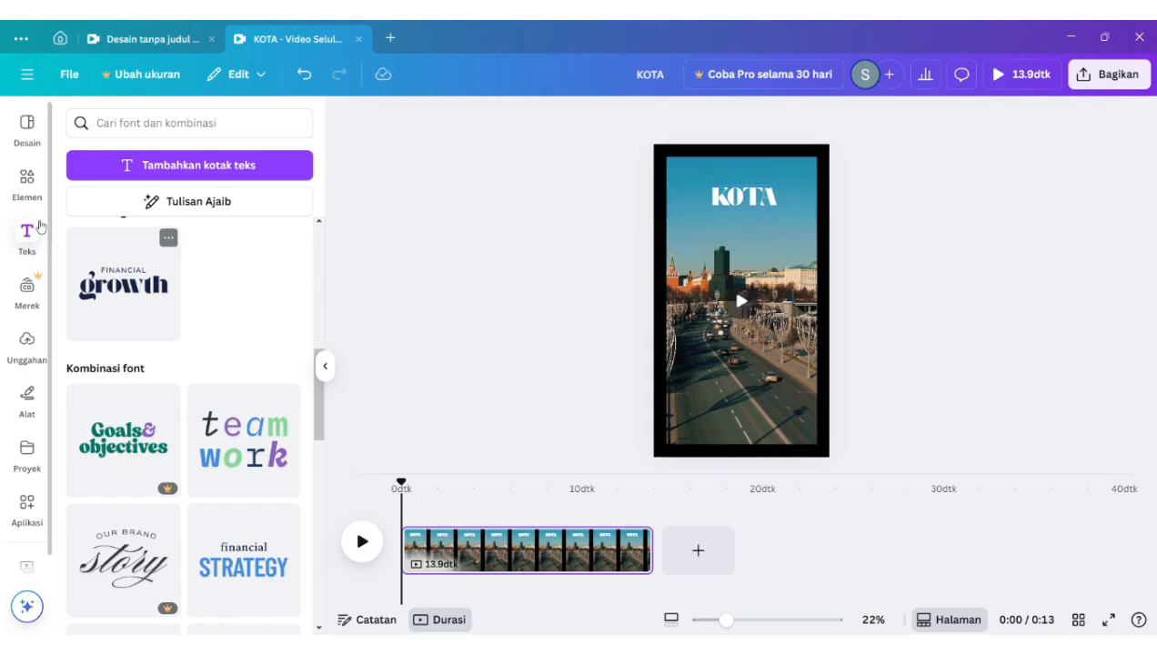
Add the uploaded audio recording "Merekam 19 Apr 2025, 11.54.20" beneath the city traffic clip in the timeline.
click(27, 335)
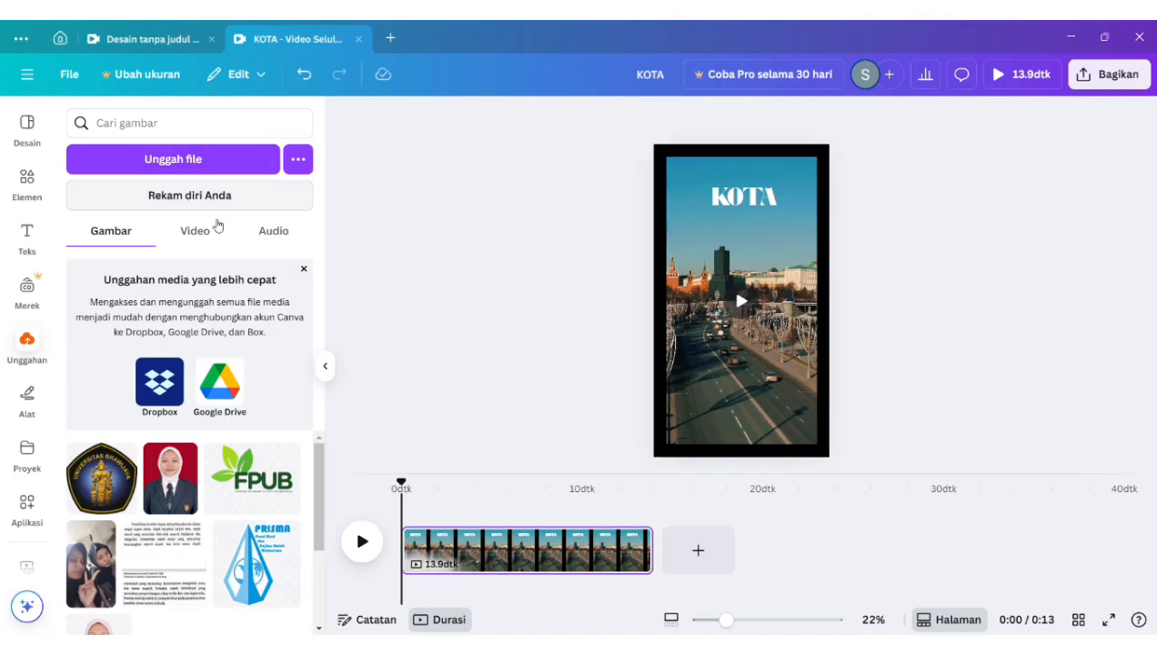
click(269, 235)
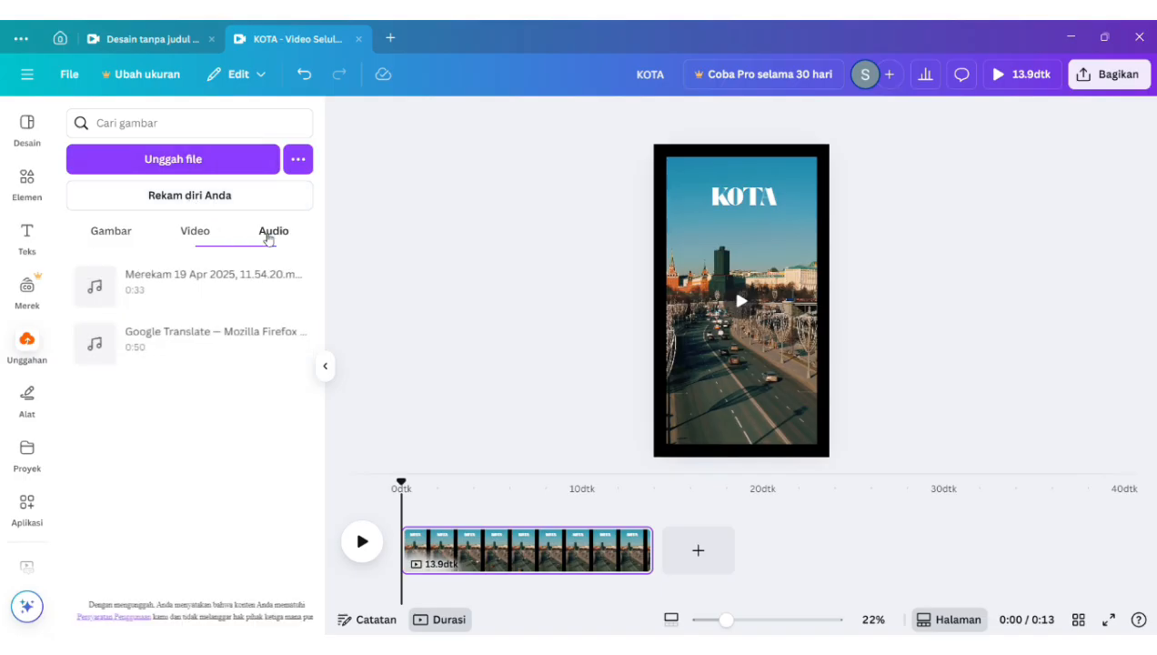
click(202, 278)
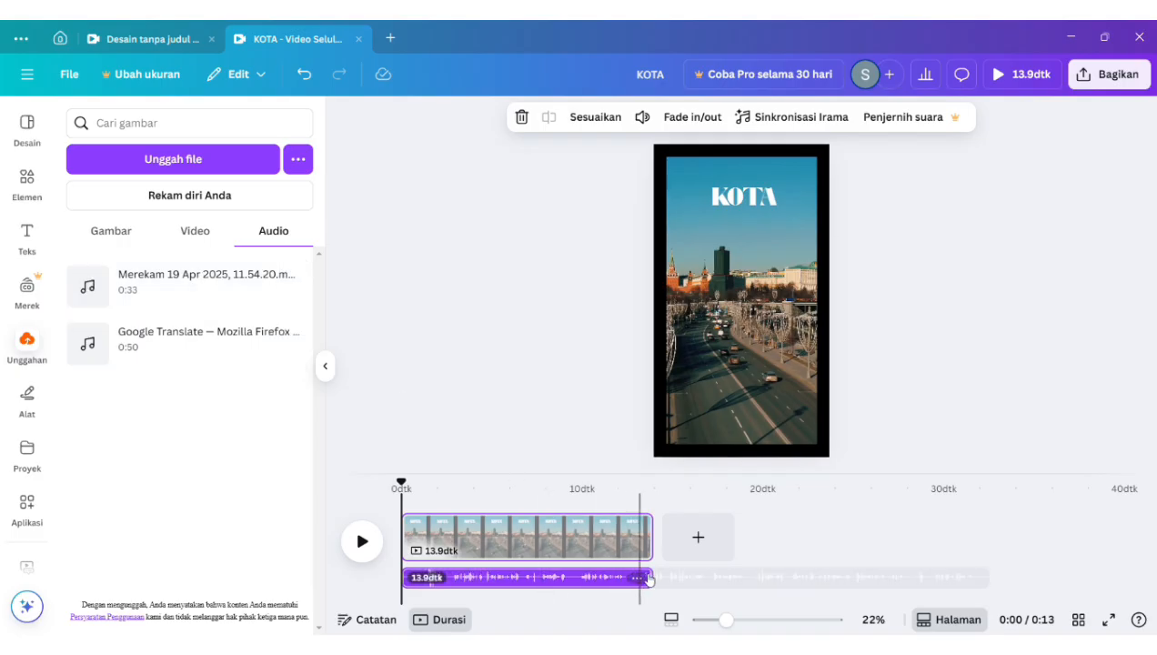
mouse_move(659, 576)
mouse_down()
mouse_move(702, 579)
mouse_move(533, 583)
mouse_move(664, 588)
mouse_up()
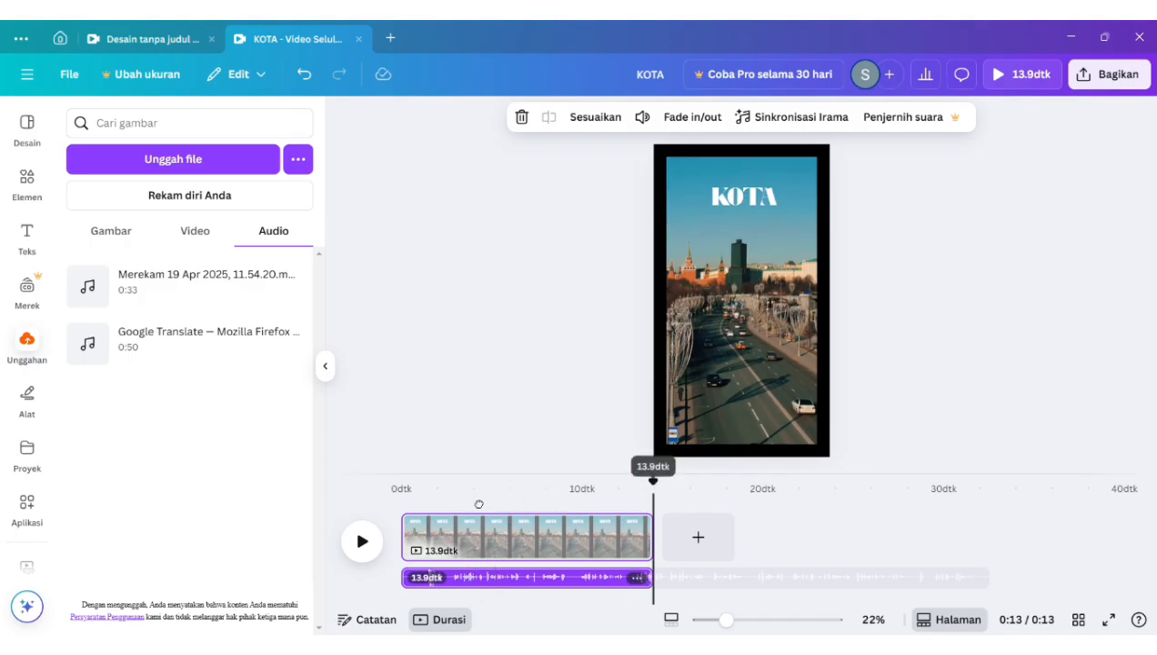
Preview the video with its audio track by scrubbing the timeline and playing it from the start.
click(515, 495)
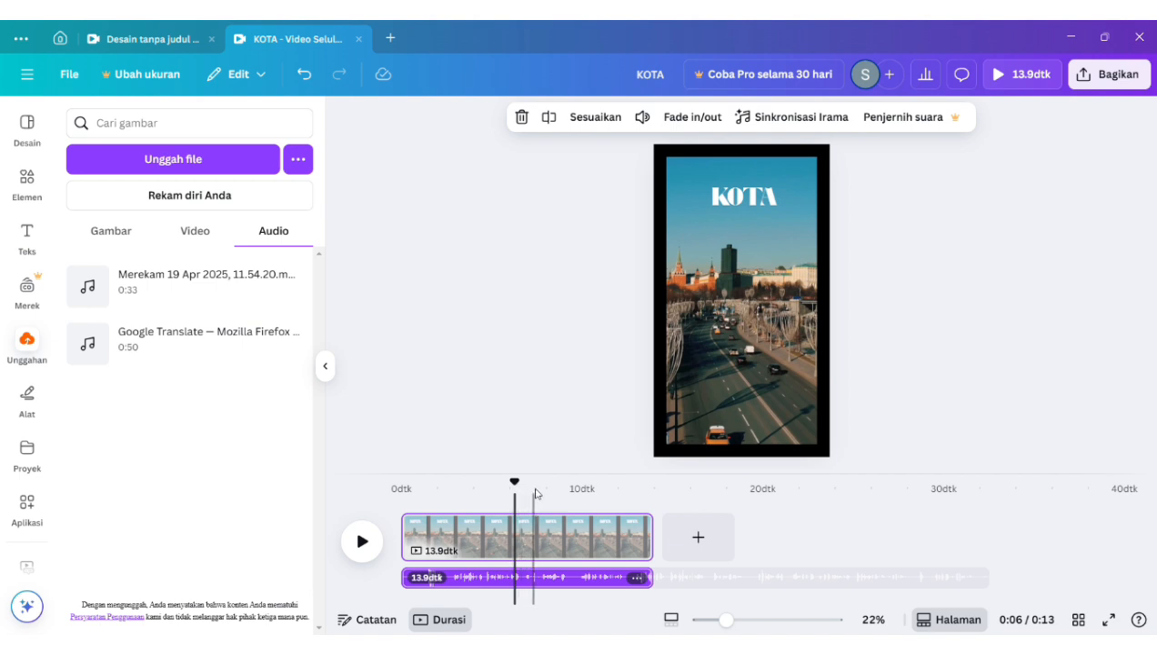
drag(524, 490, 573, 489)
click(362, 538)
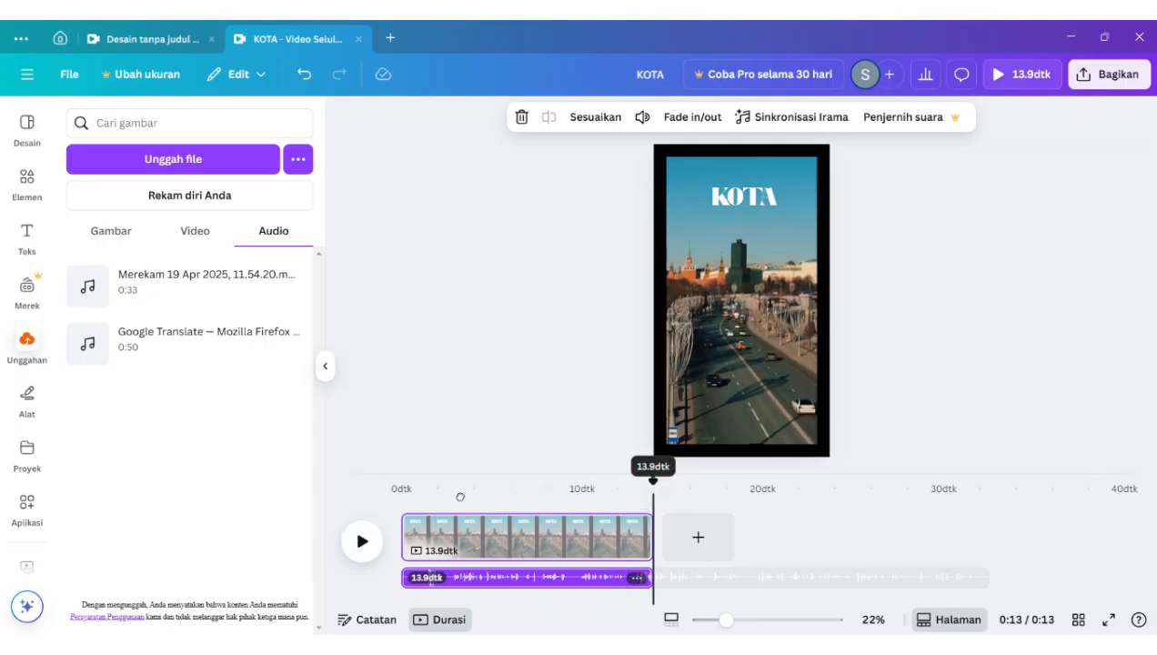
drag(437, 495, 400, 496)
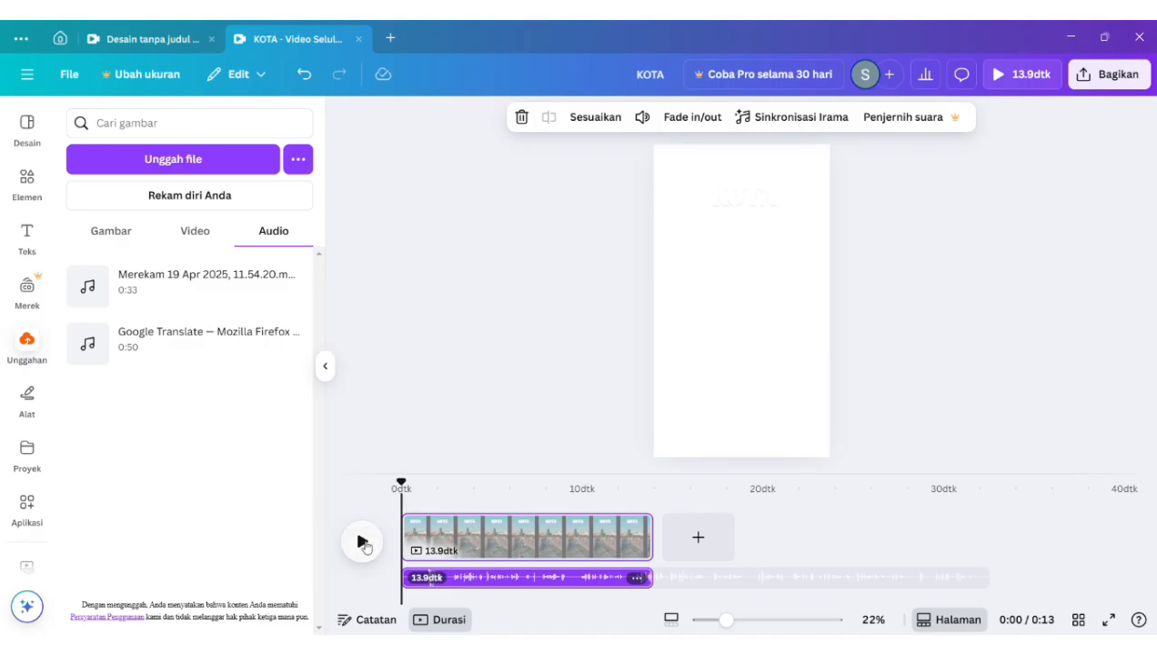
click(363, 543)
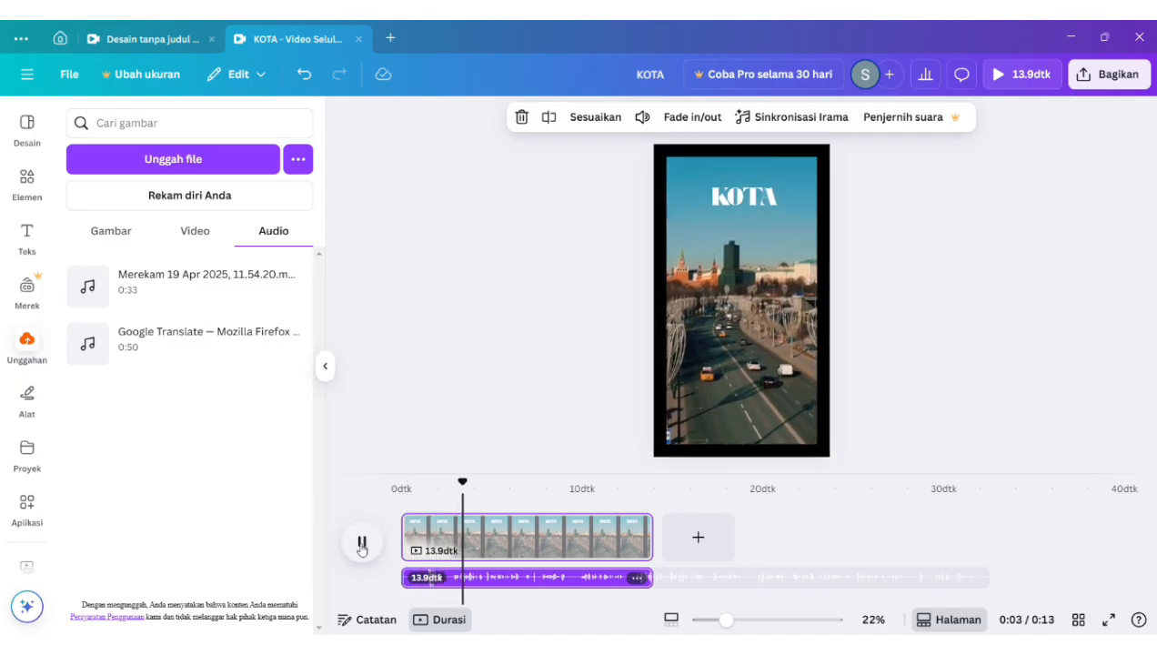
click(362, 545)
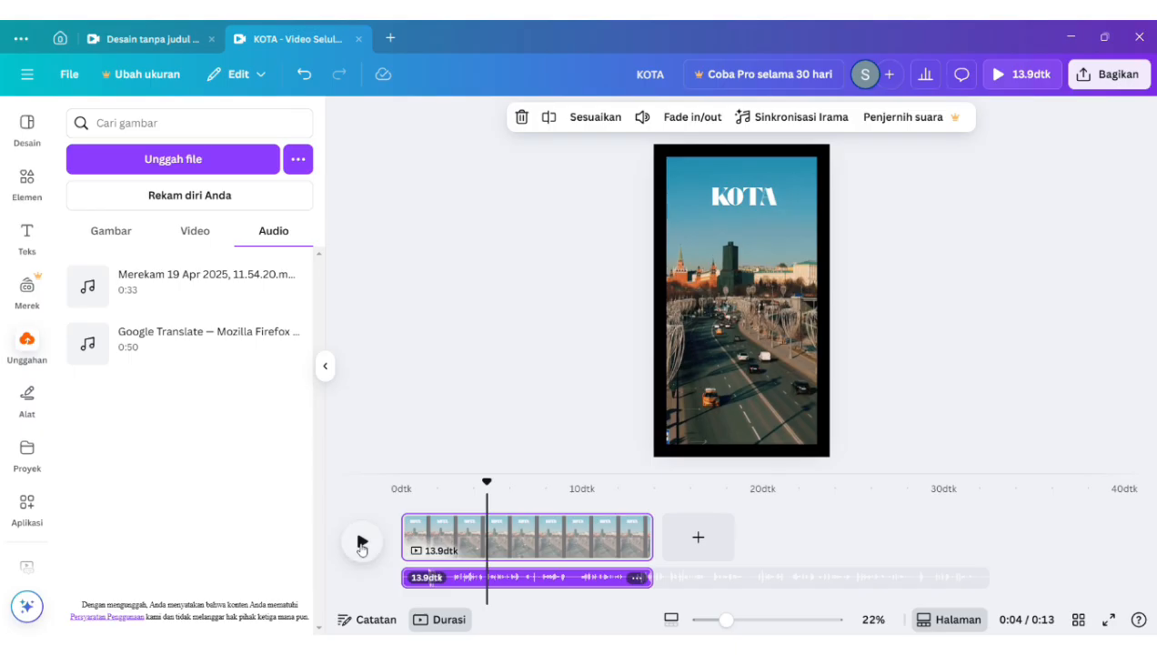
Try a red freehand scribble around the buildings with the drawing tool and erase it.
click(38, 397)
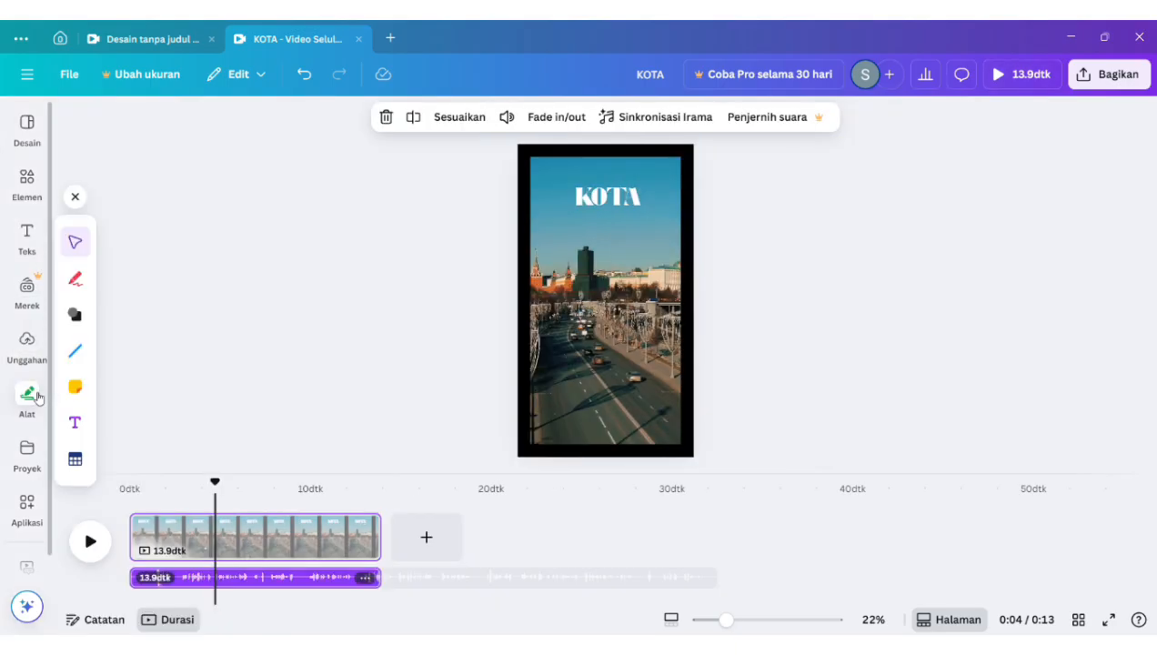
click(76, 278)
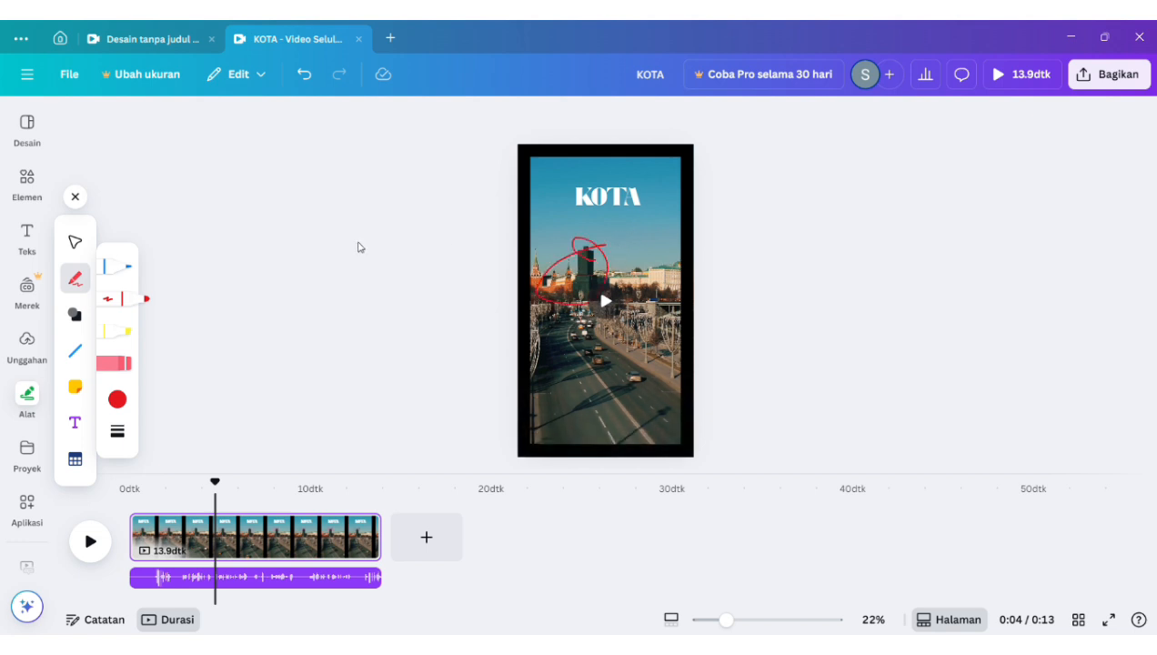
click(114, 364)
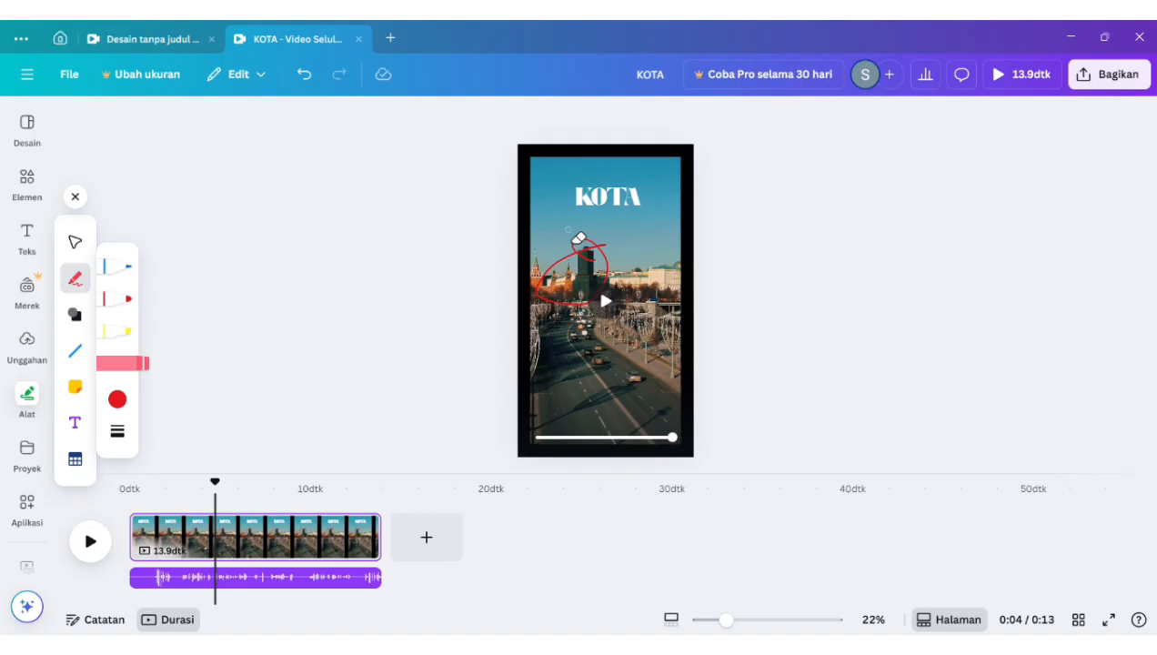
mouse_move(576, 239)
mouse_down()
mouse_move(601, 254)
mouse_move(561, 324)
mouse_up()
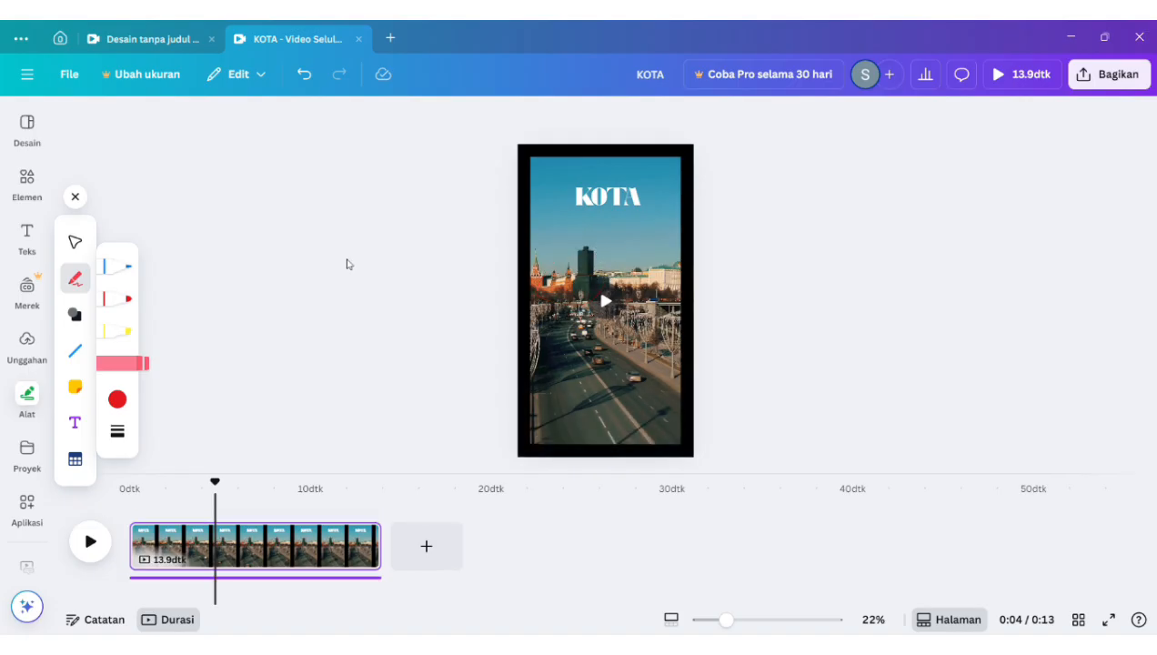
Add the recently used illustration of a girl with a megaphone and place it in the lower-left corner of the clip.
click(25, 193)
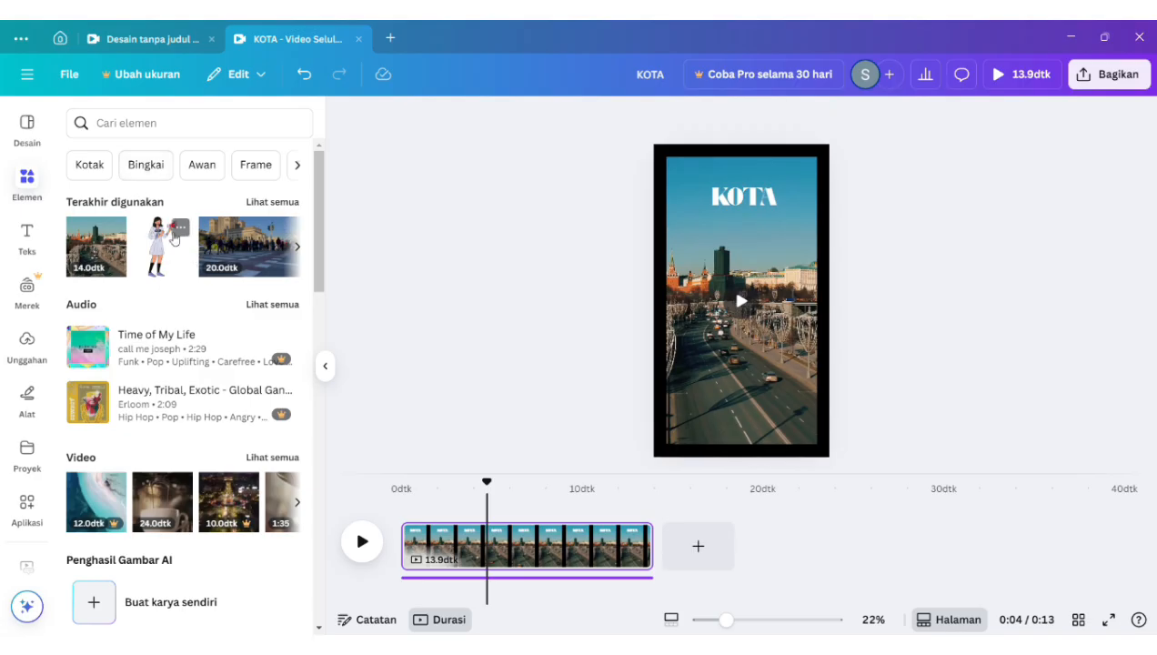
click(175, 244)
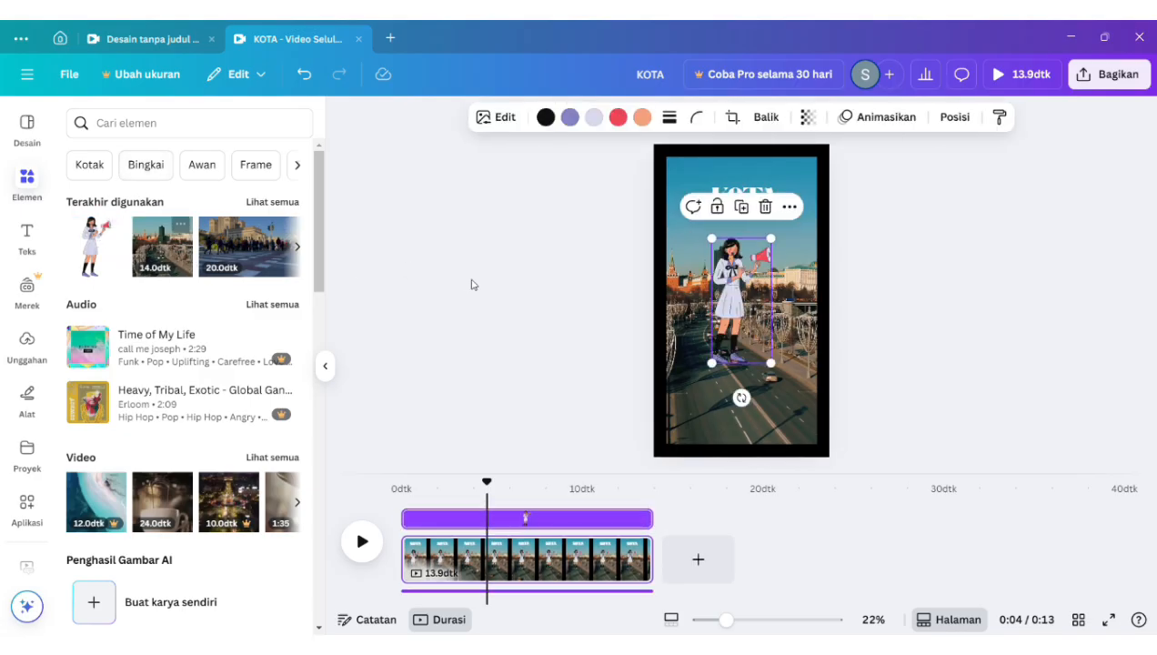
drag(743, 280, 710, 358)
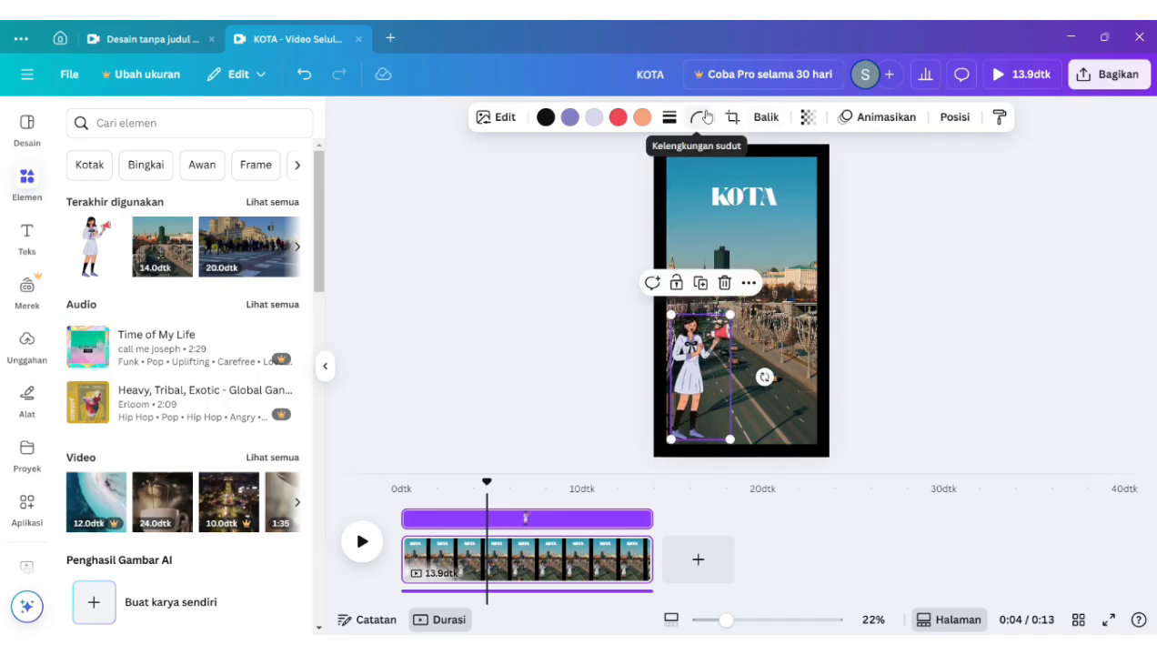
Flip the girl illustration horizontally and move it to the lower-right corner of the page.
click(763, 118)
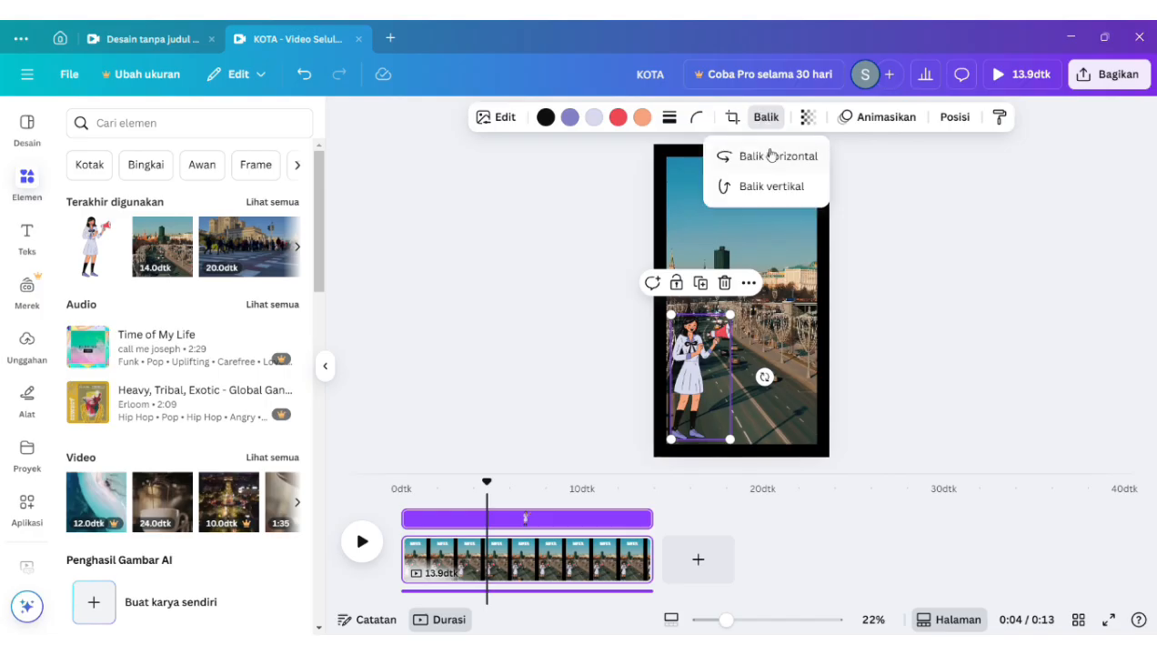
click(770, 156)
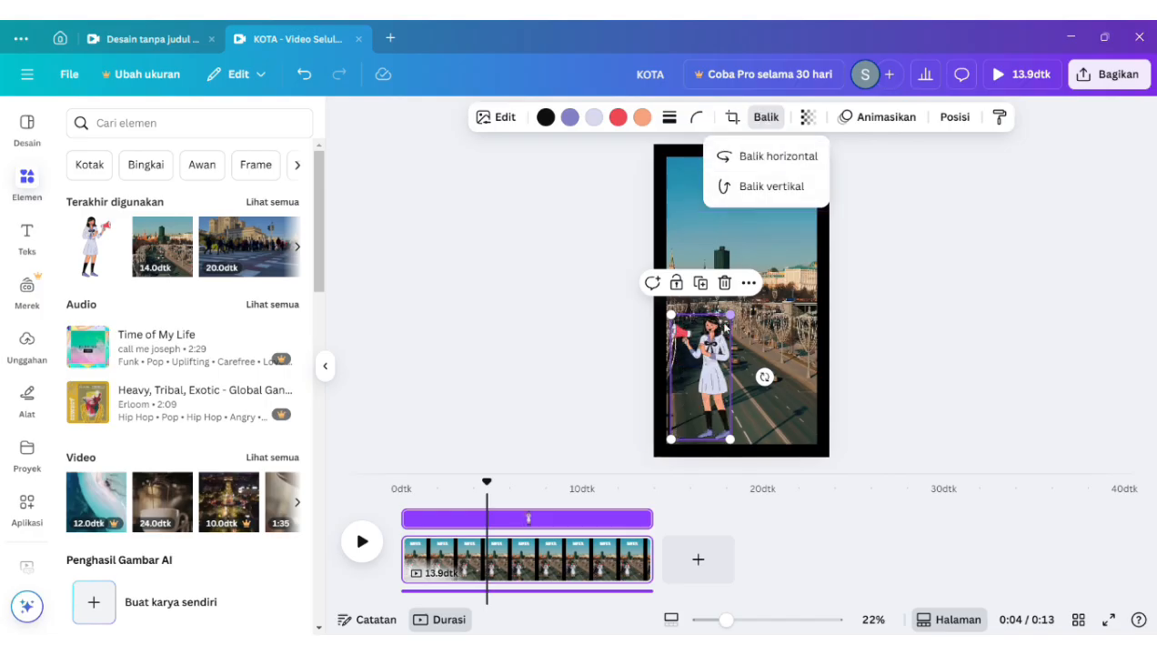
drag(720, 351, 817, 366)
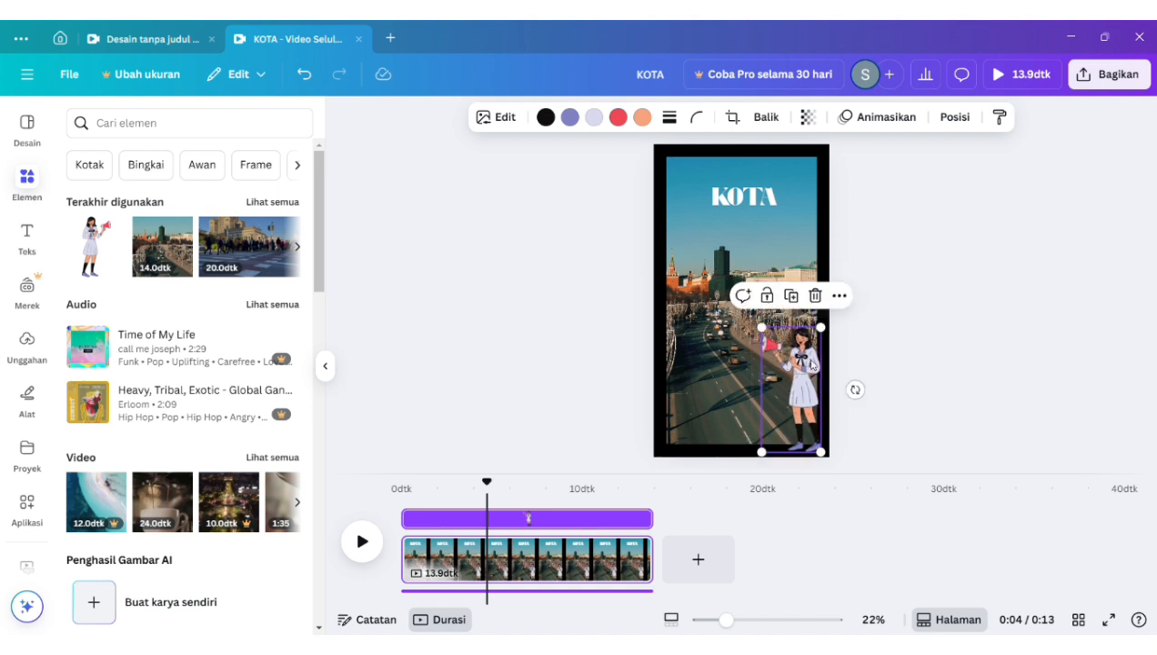
click(503, 246)
click(774, 403)
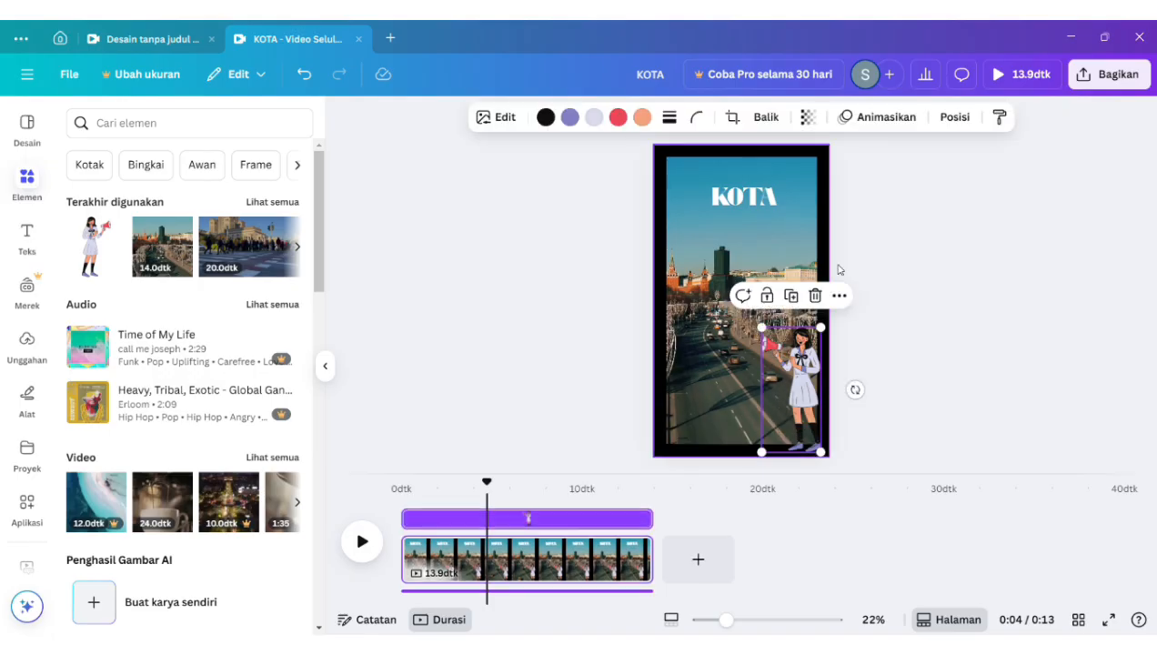
Apply the Terbit animation to the girl illustration, set to Keduanya for both entry and exit.
click(887, 118)
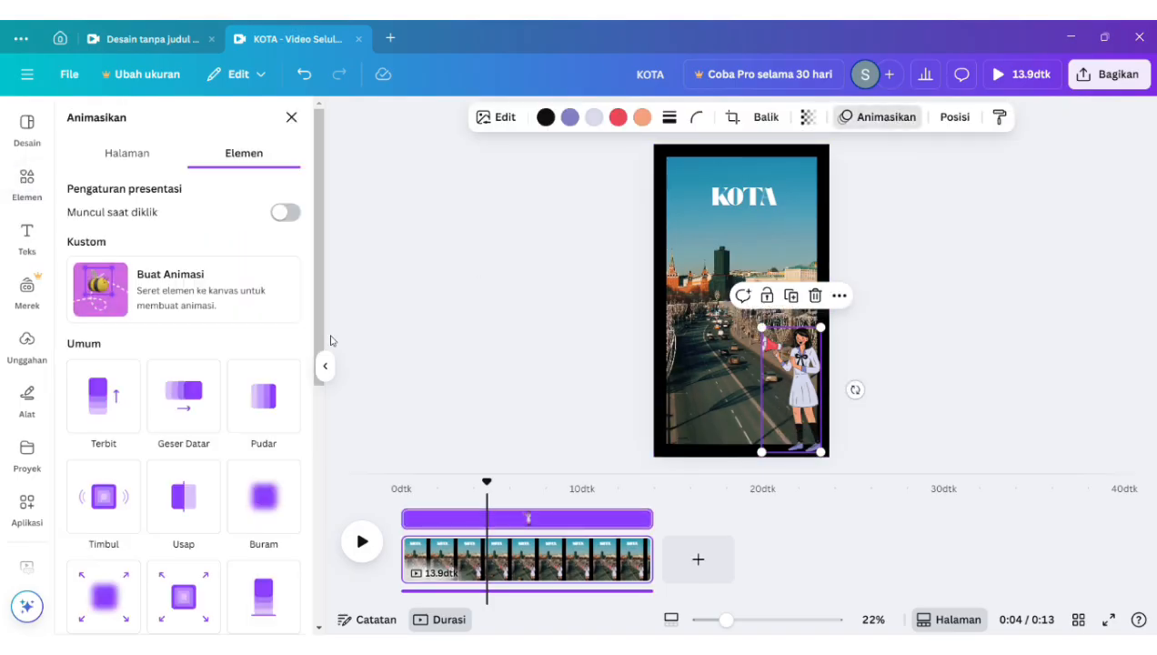
click(89, 417)
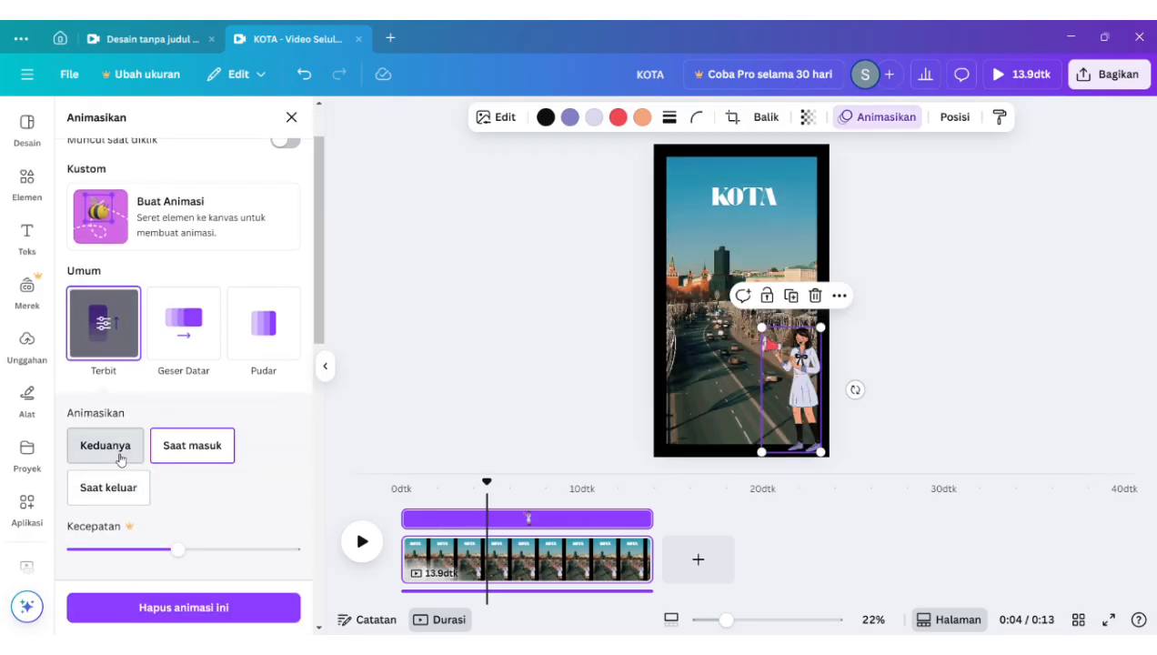
click(90, 454)
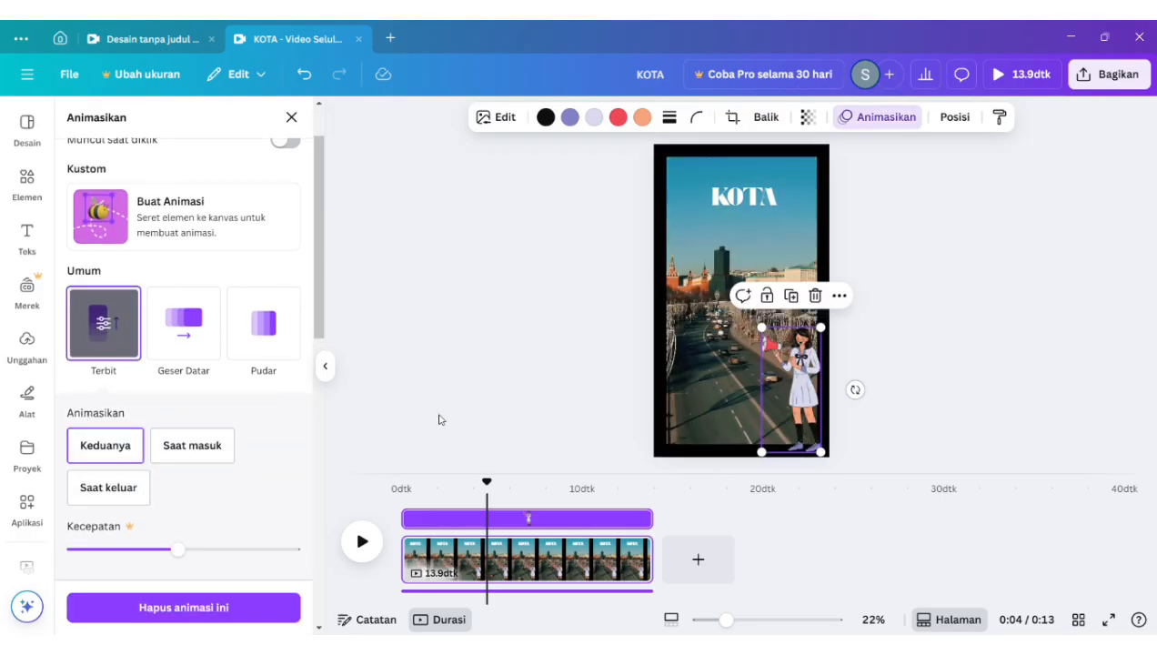
Play the video from the start to review the girl's animation, then set the playhead at about 7 seconds.
drag(486, 482, 401, 491)
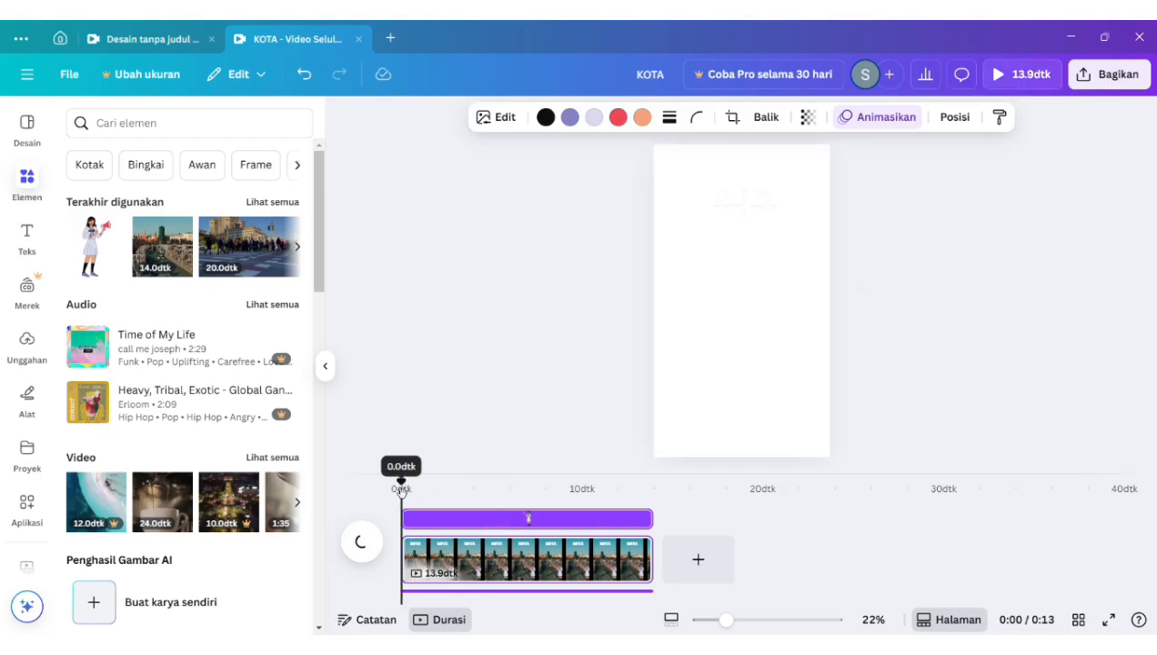
click(362, 545)
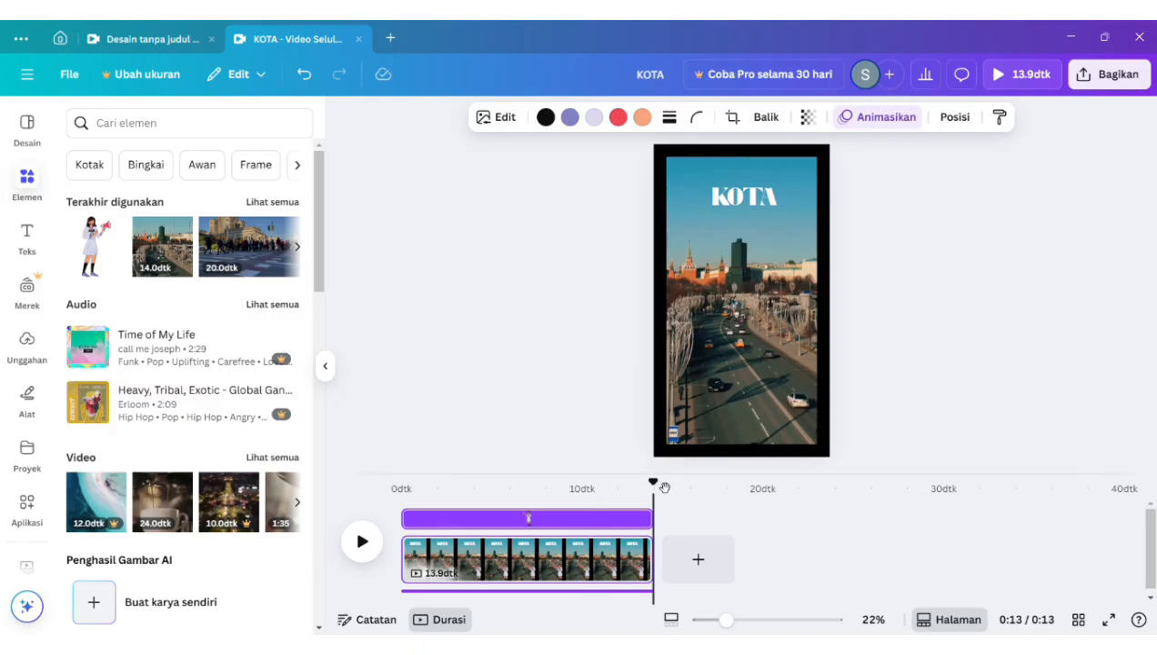
click(541, 496)
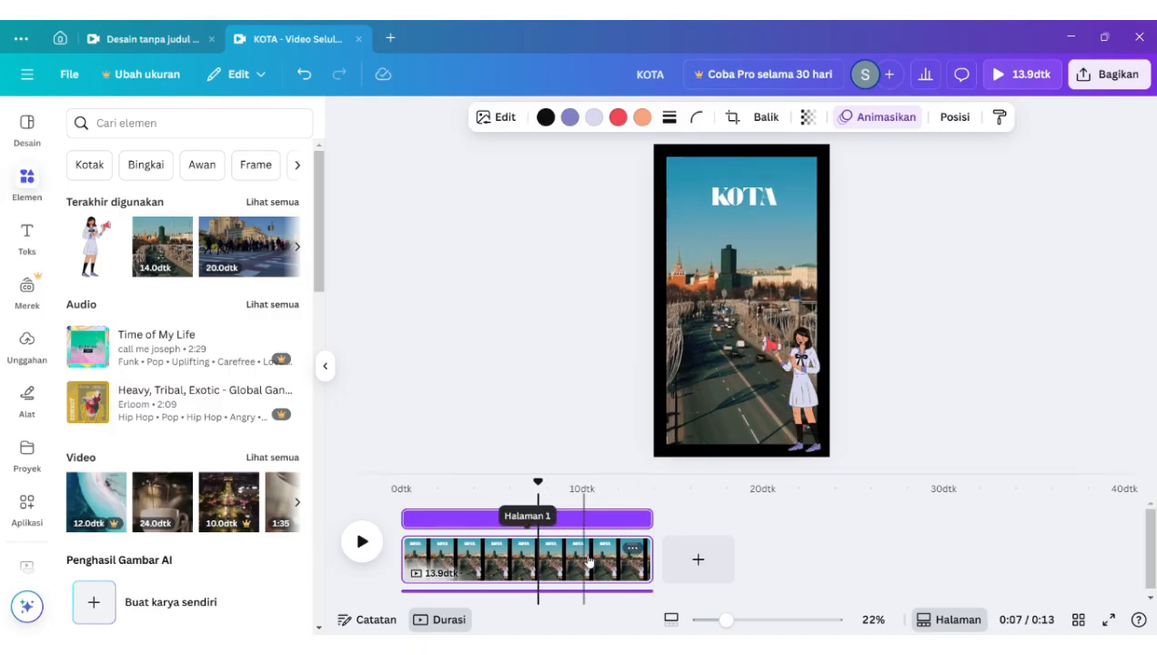
Compare the Belvedere and Fresco filters on the city traffic clip and apply Belvedere at intensity 100.
click(767, 230)
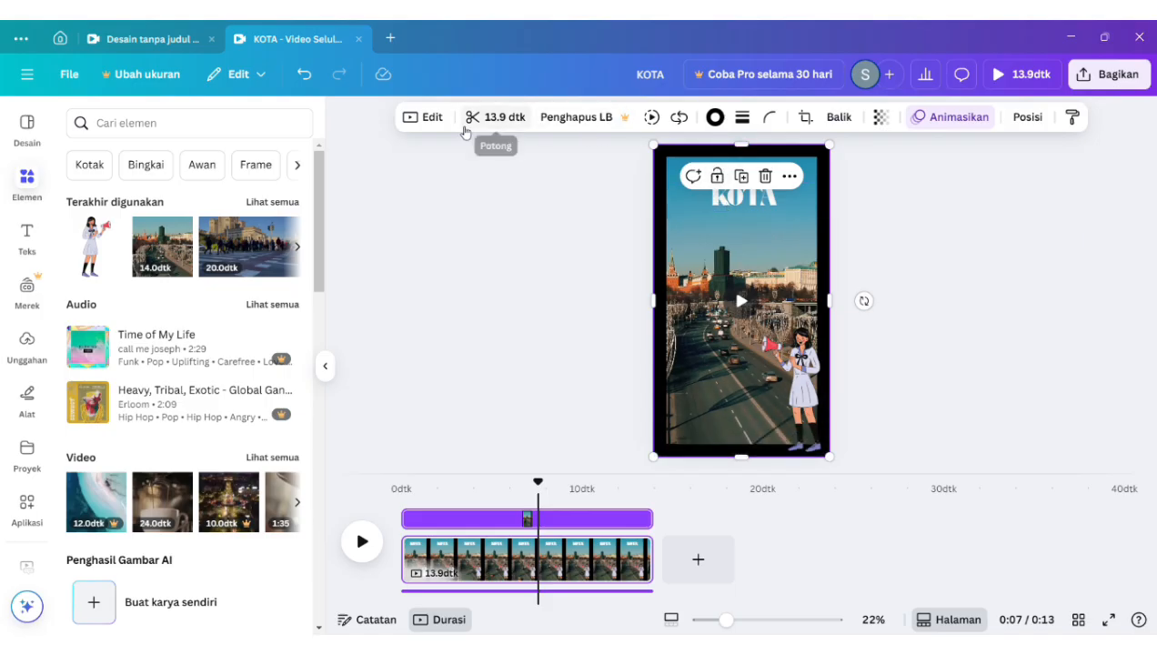
click(429, 120)
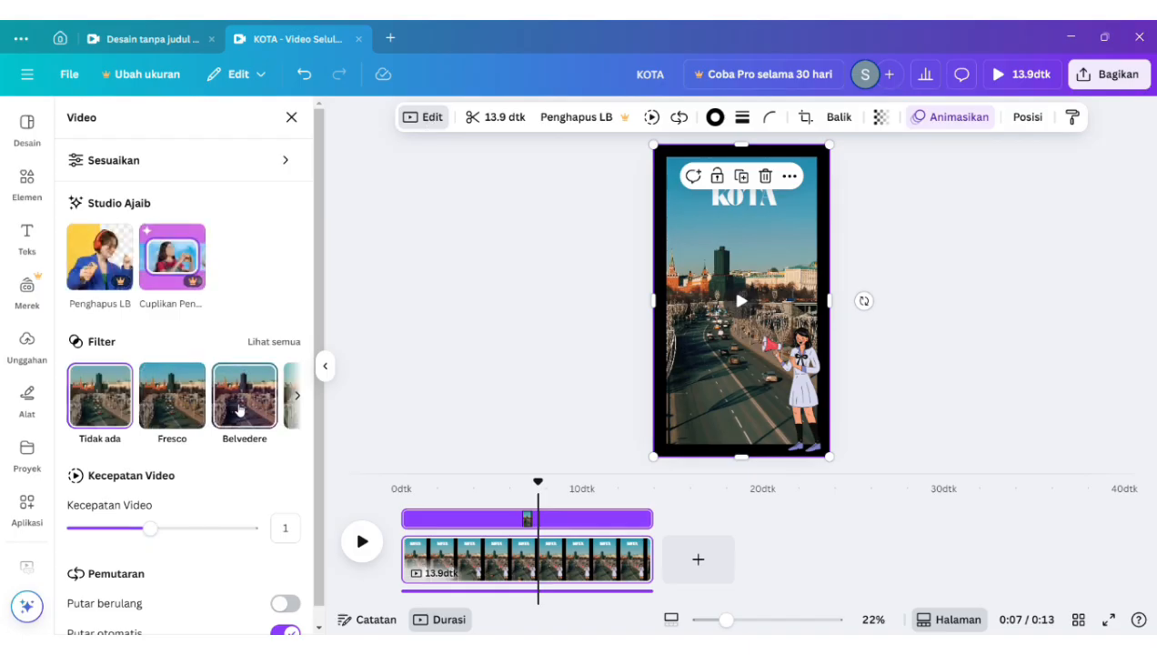
click(267, 400)
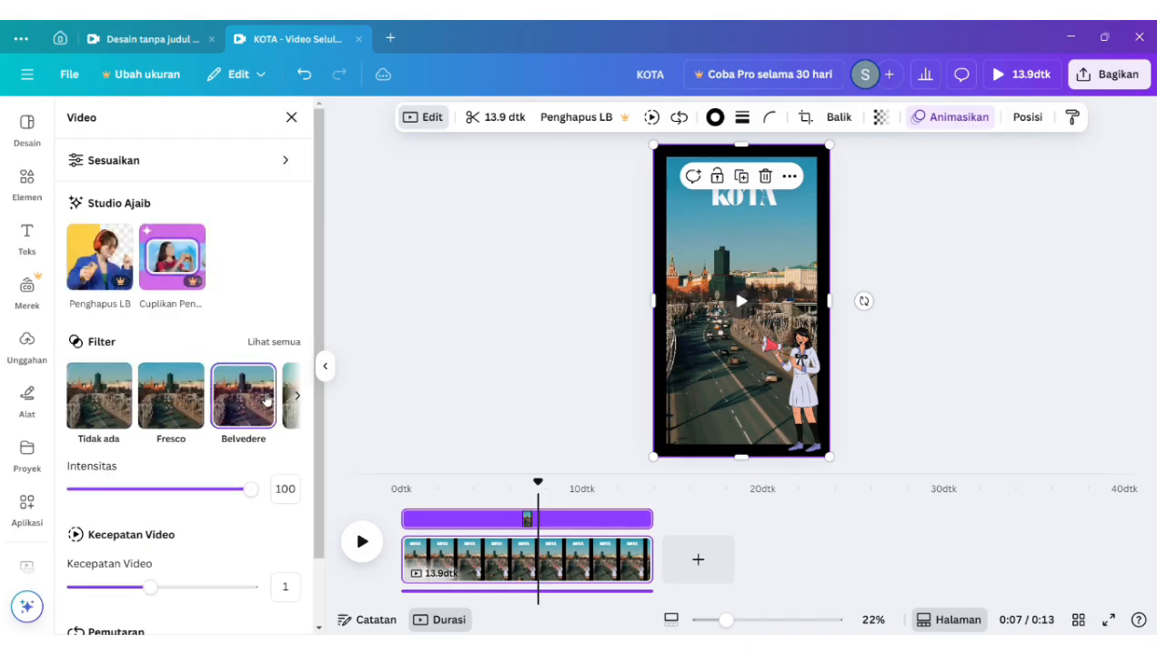
click(189, 408)
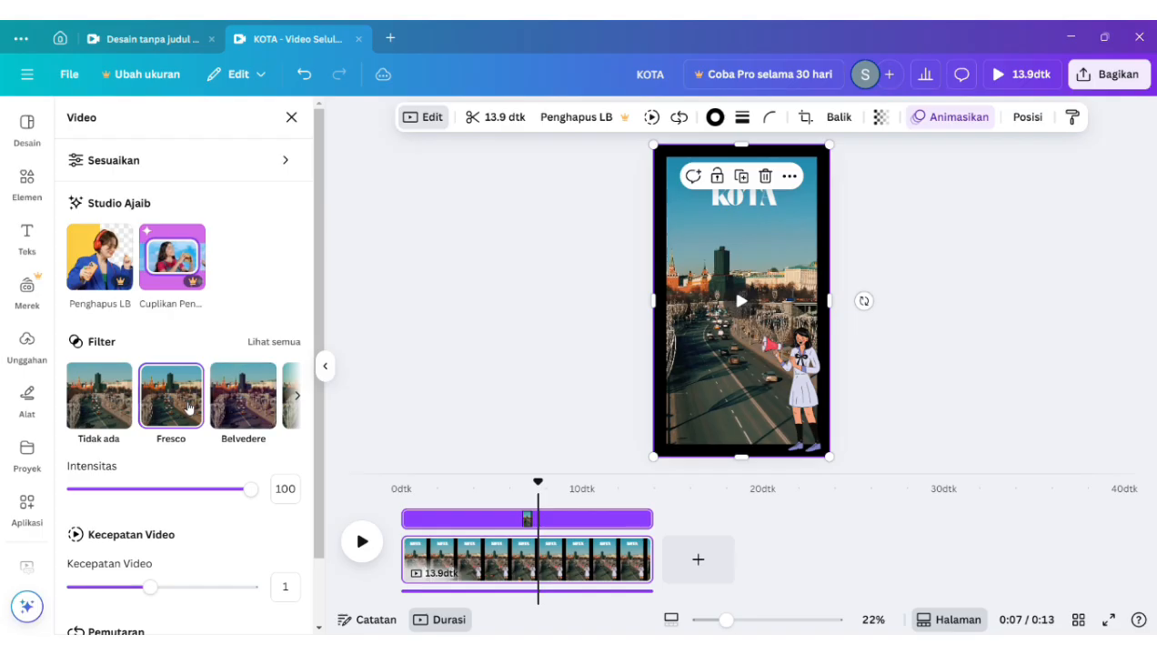
click(223, 409)
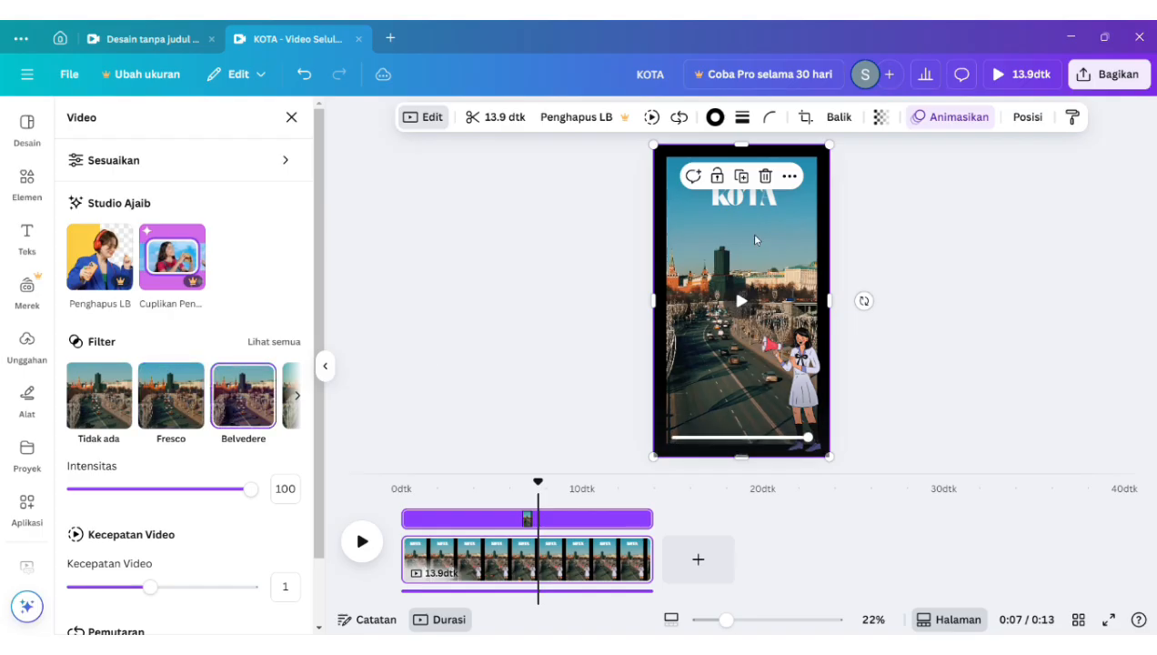
mouse_move(749, 232)
mouse_down()
mouse_move(754, 288)
mouse_move(761, 241)
mouse_up()
scroll(263, 464, down, 3)
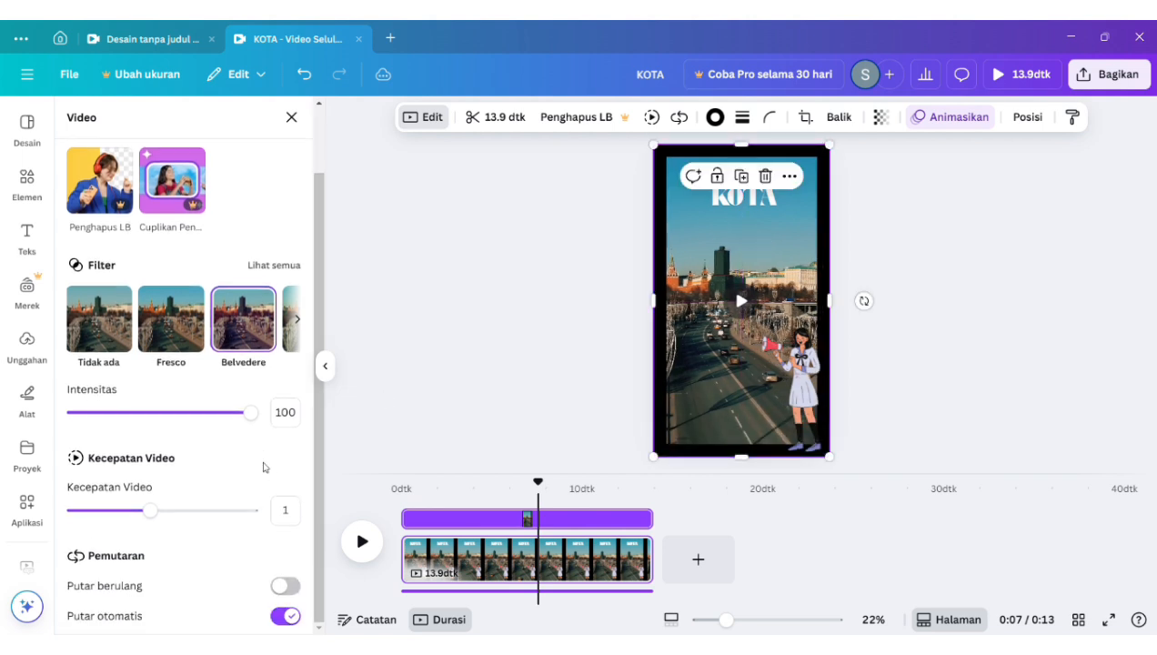
click(290, 118)
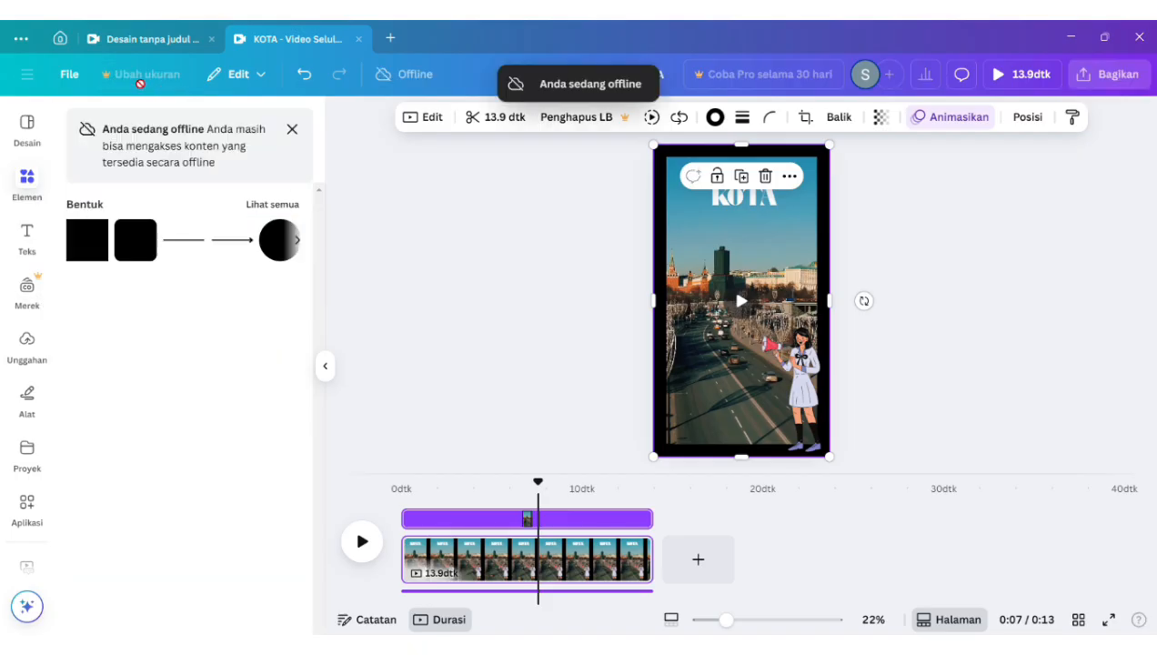
click(35, 223)
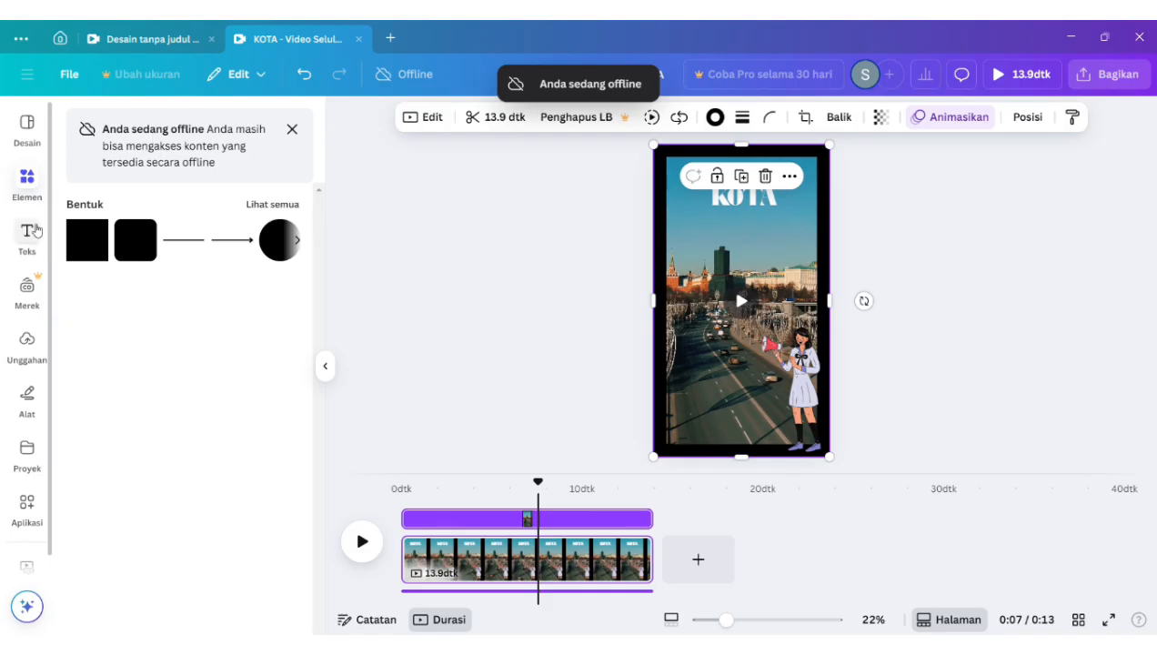
click(27, 179)
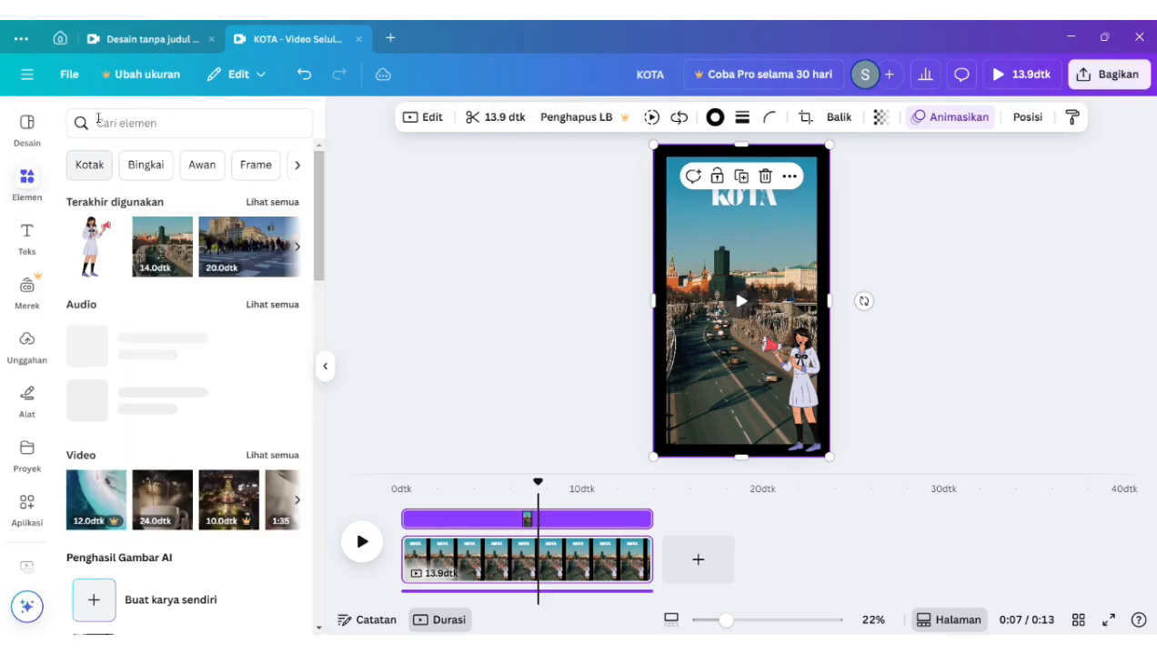
click(69, 74)
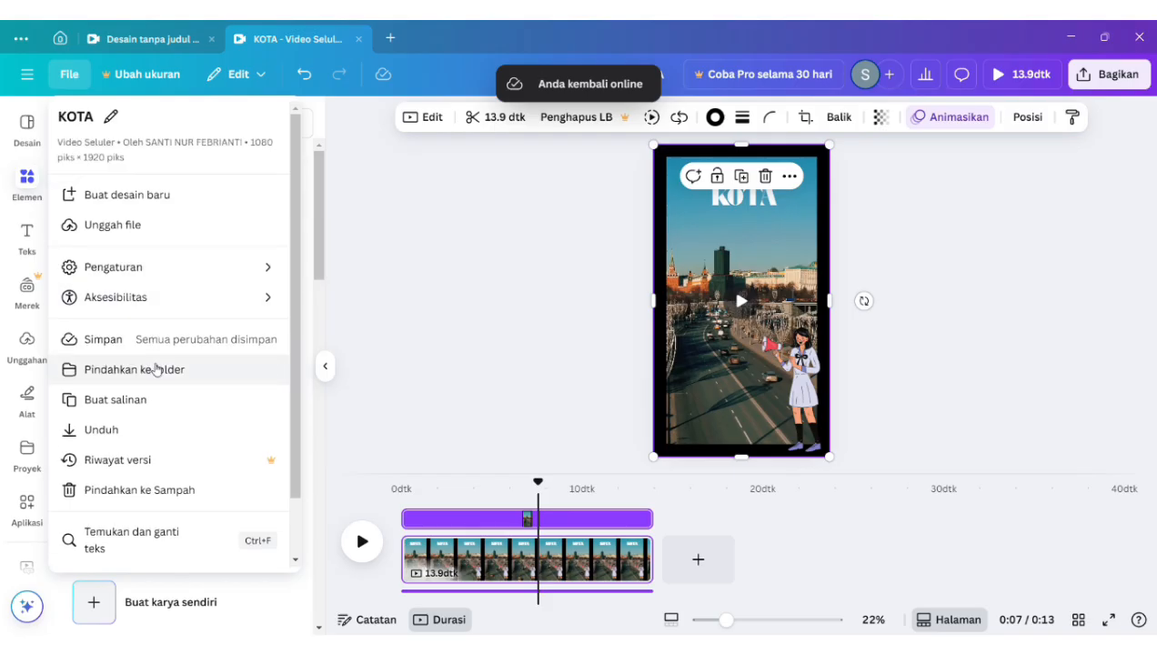
scroll(139, 445, down, 1)
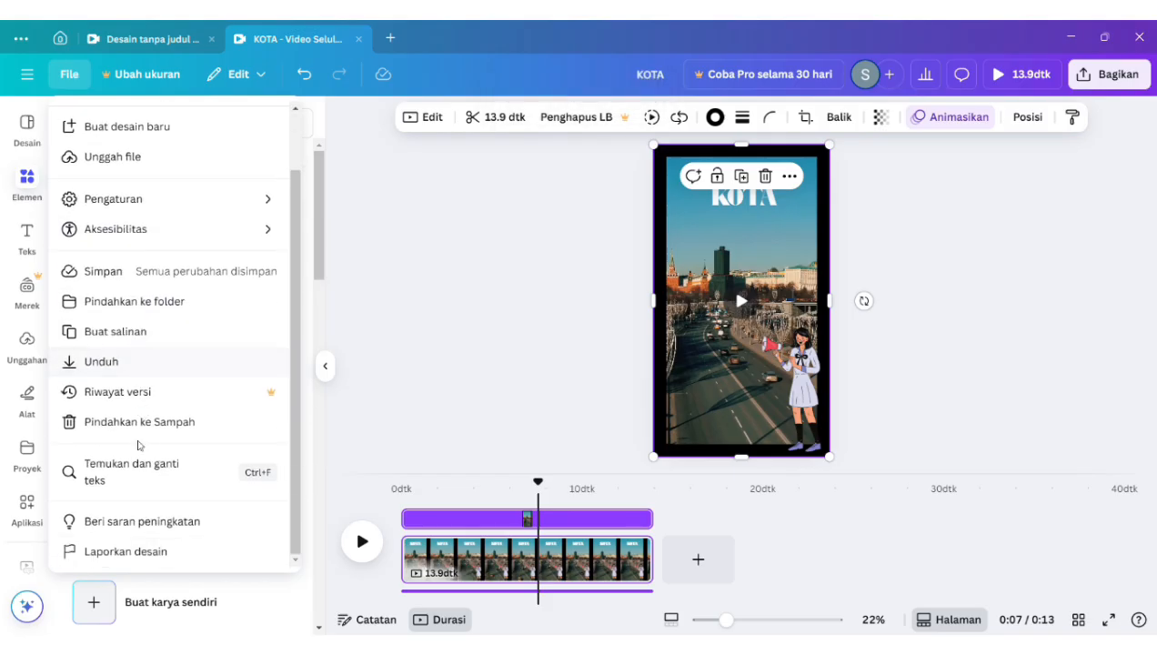
scroll(141, 445, up, 1)
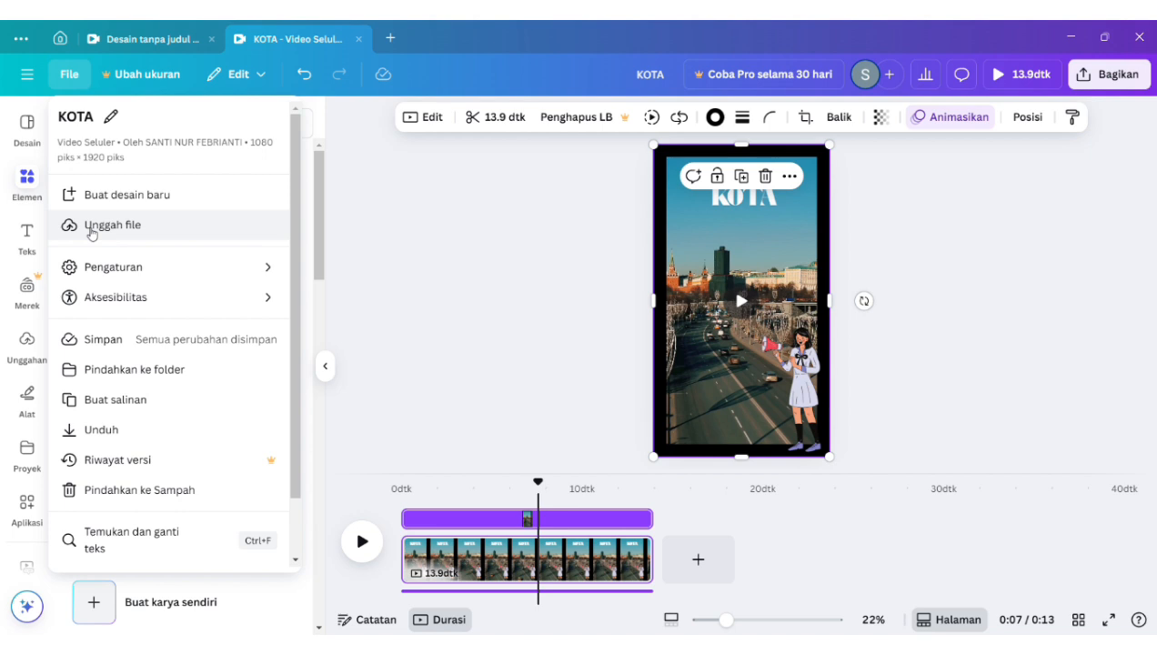
click(413, 227)
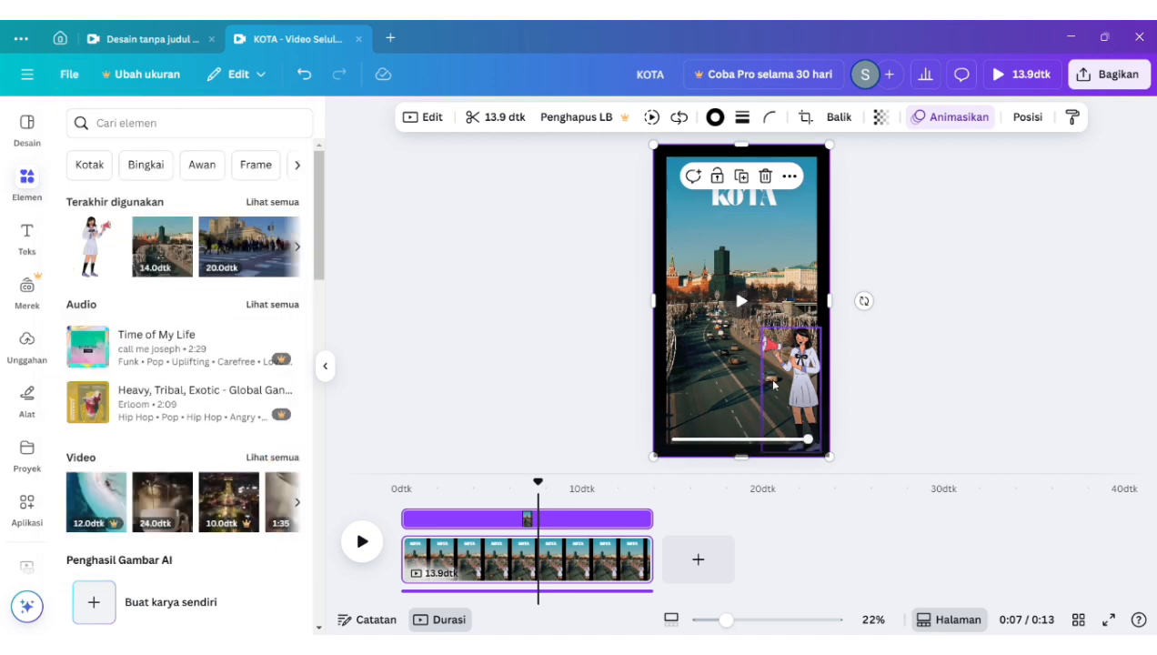
click(869, 253)
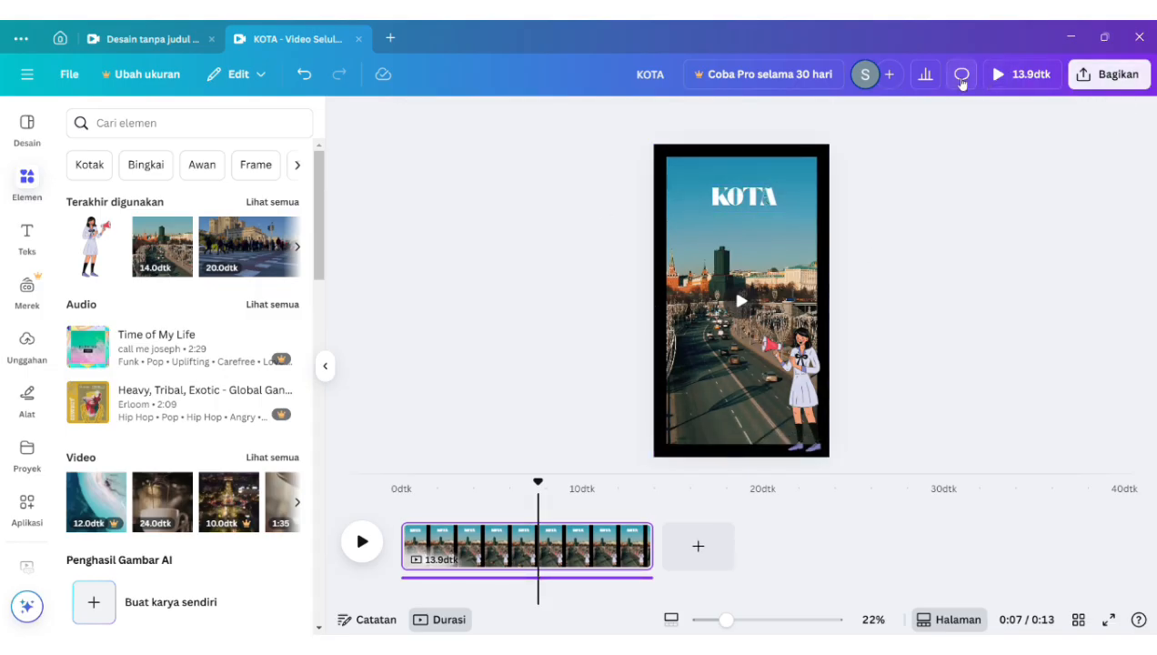
Download the finished KOTA design with the file type set to Video MP4.
click(1111, 73)
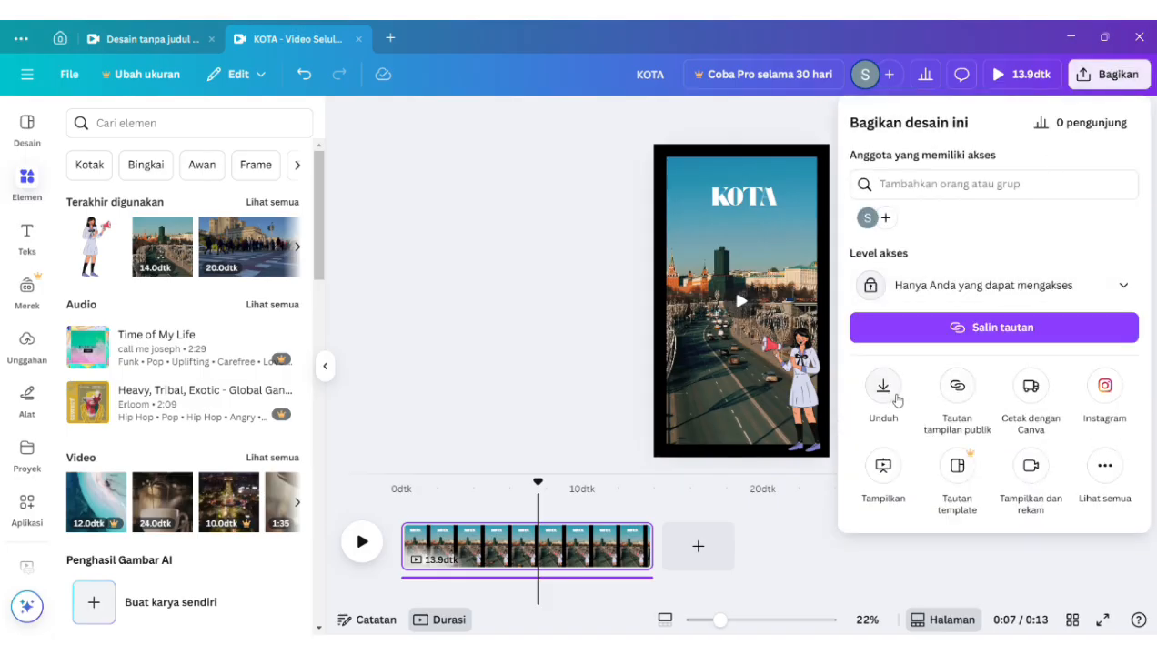
click(884, 386)
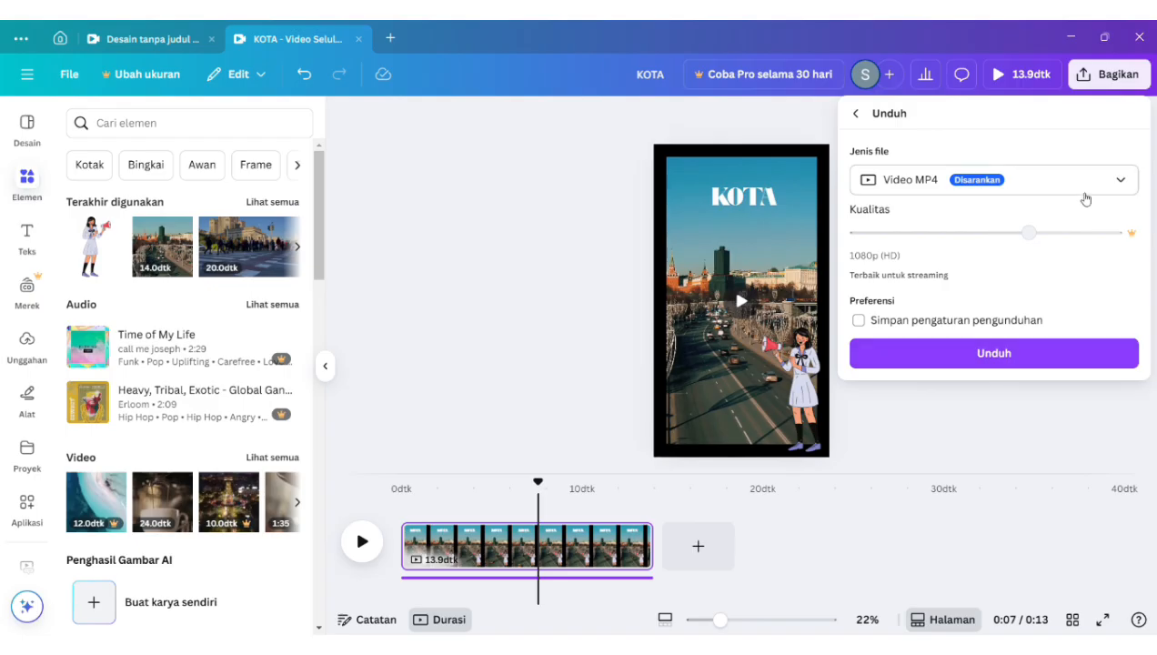
click(1118, 180)
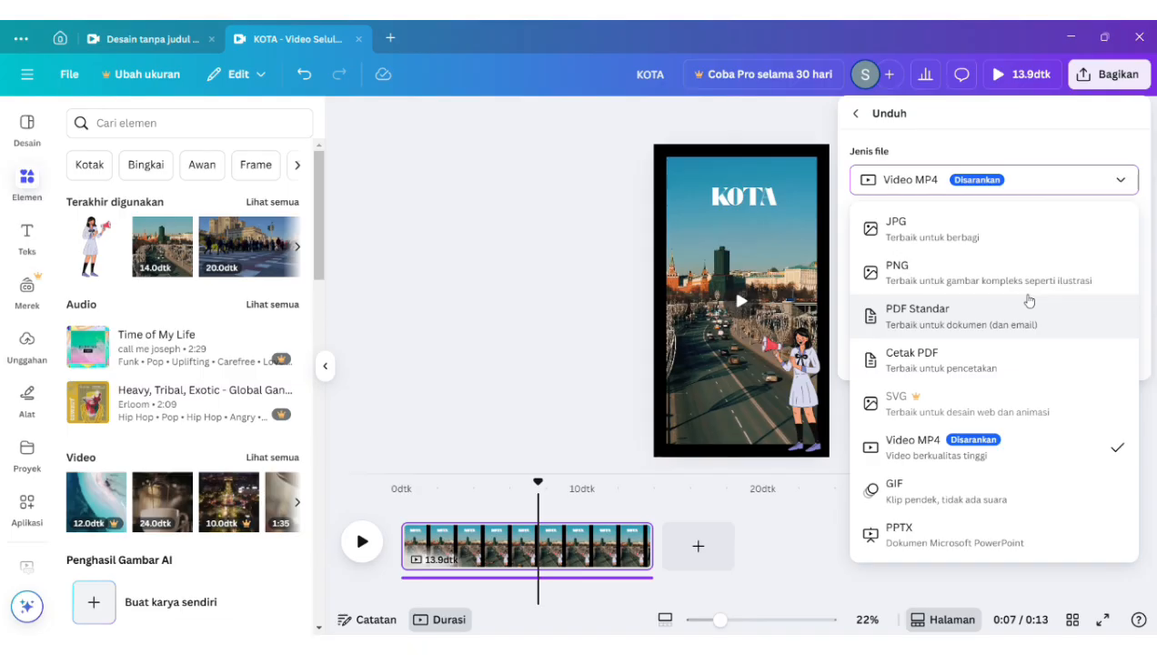
click(1016, 450)
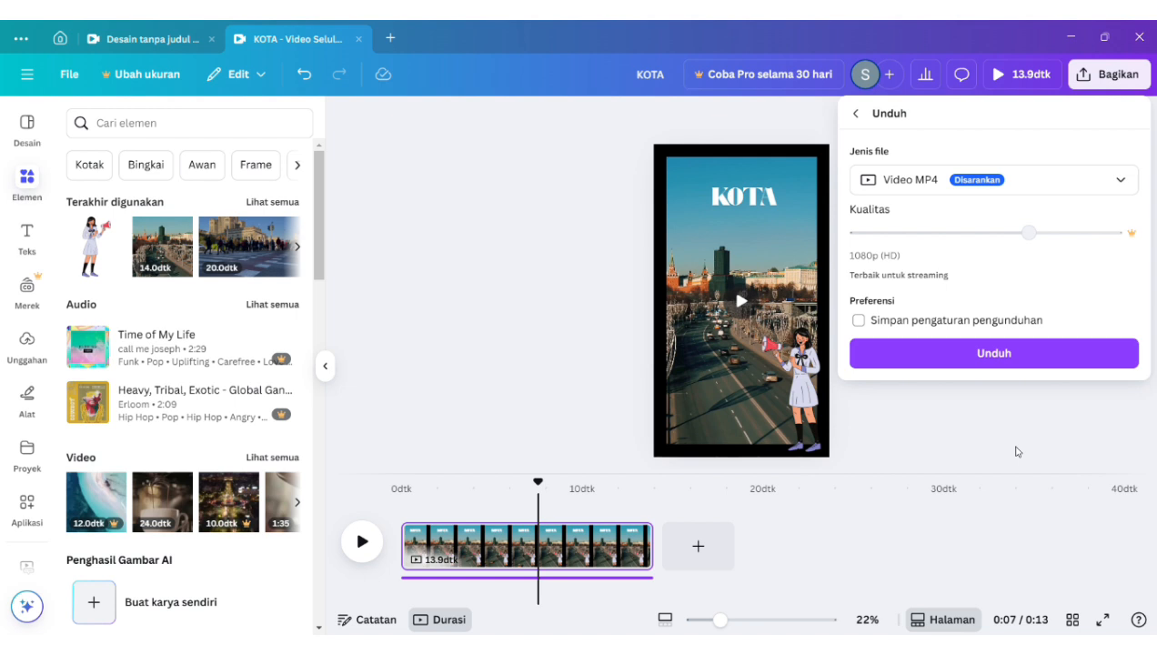
click(982, 353)
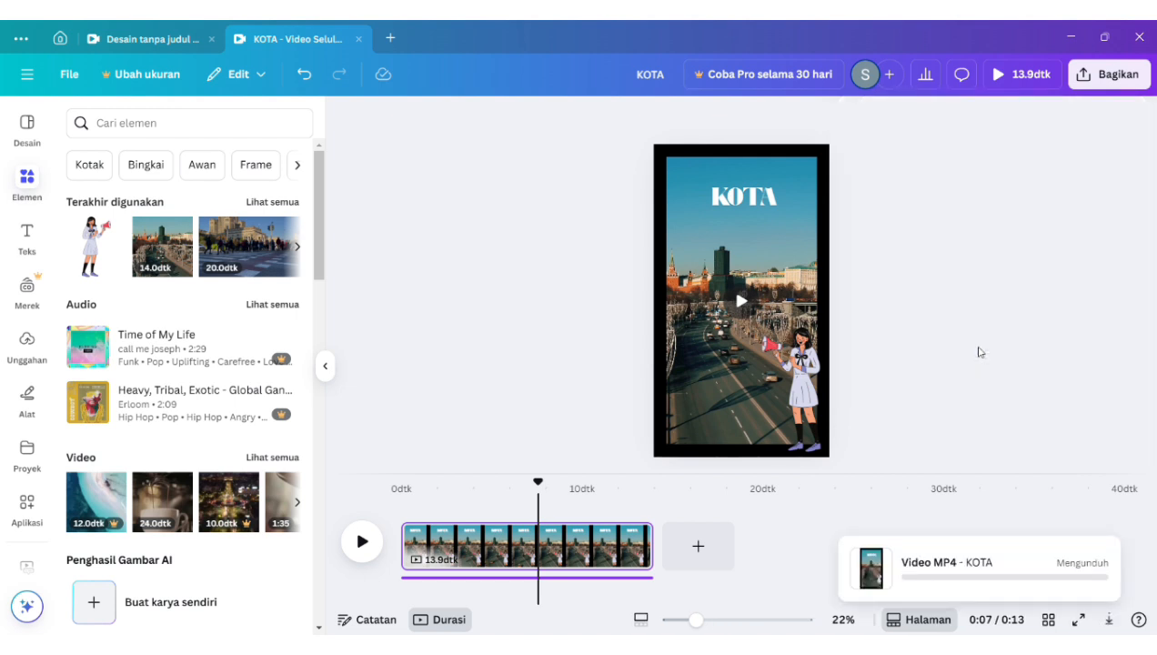